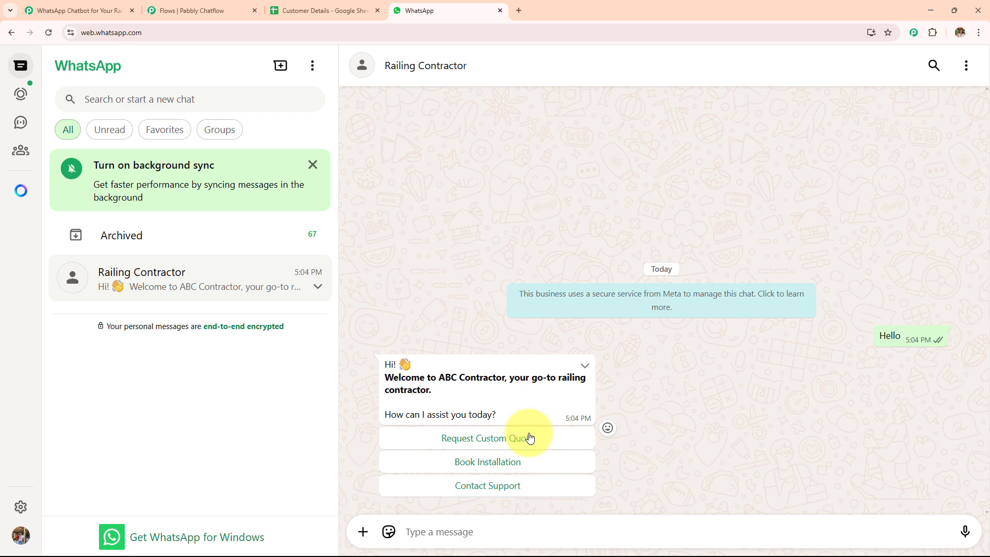
# Step: Request a custom quote and send the bot the railing site photo from Downloads
pyautogui.click(530, 437)
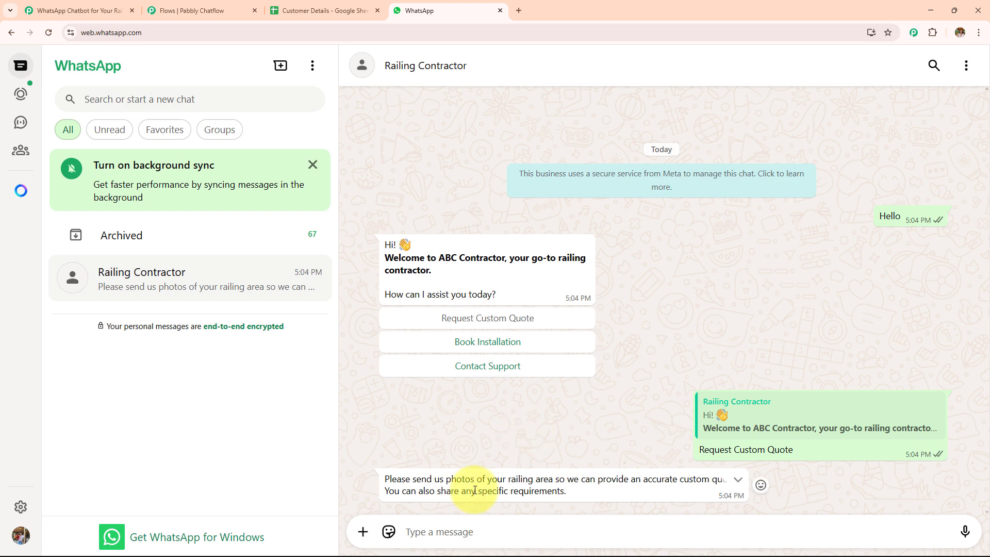
pyautogui.click(363, 532)
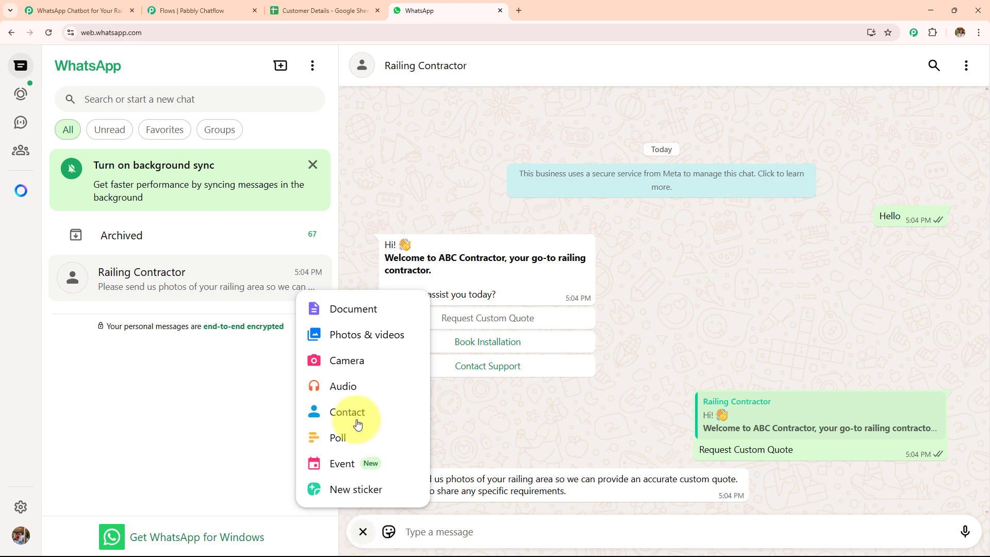
pyautogui.click(342, 337)
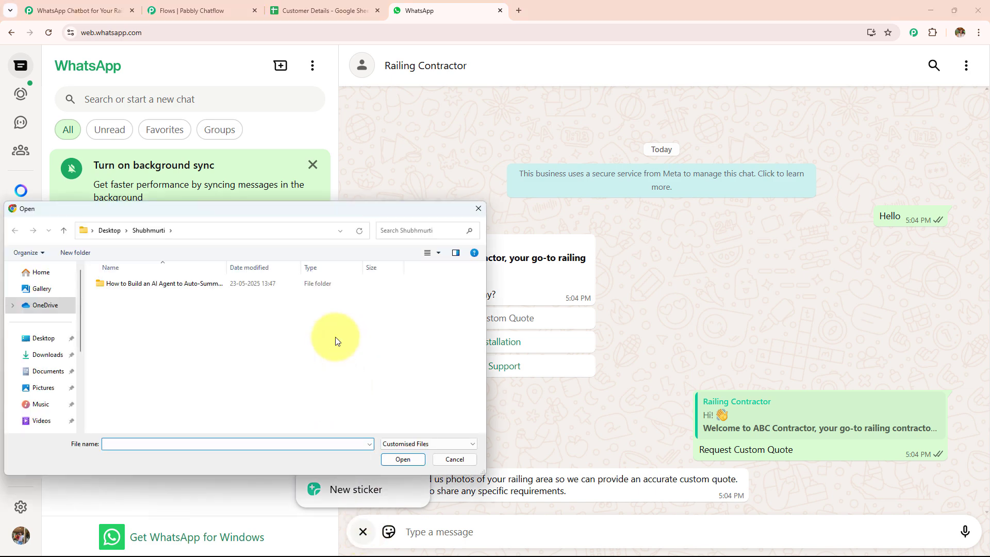
pyautogui.click(49, 354)
pyautogui.click(155, 298)
pyautogui.click(401, 459)
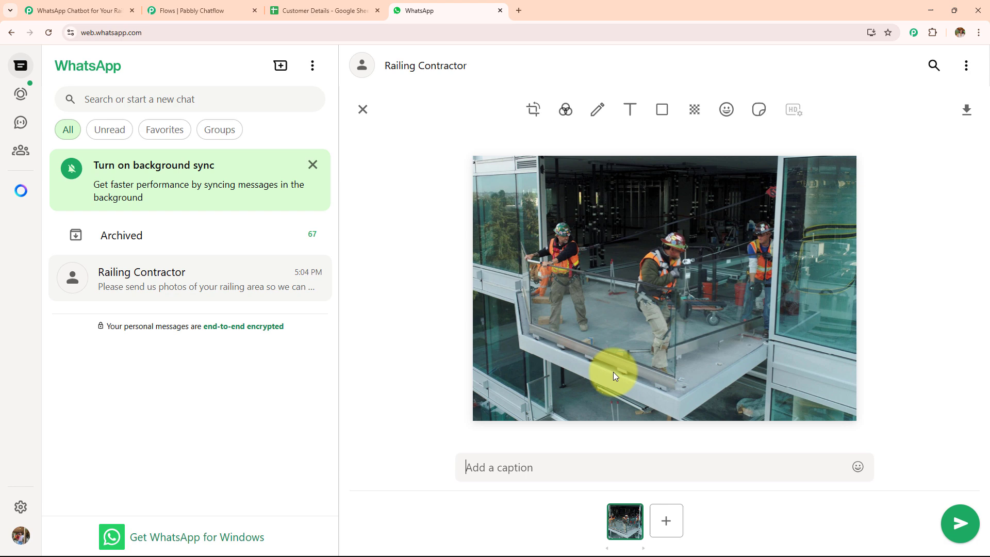
pyautogui.click(960, 524)
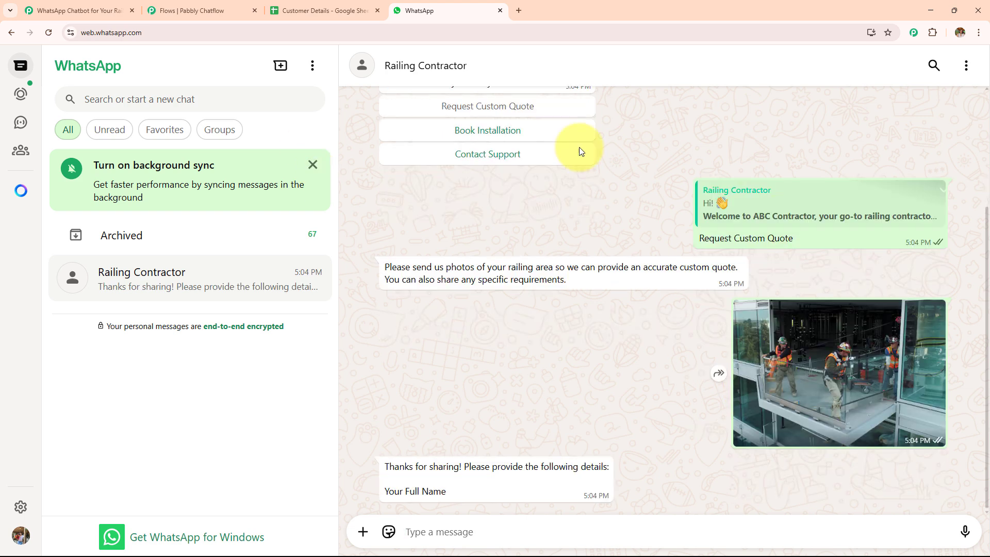
# Step: Reply to the bot with the customer's full name, then the installation location
pyautogui.click(288, 11)
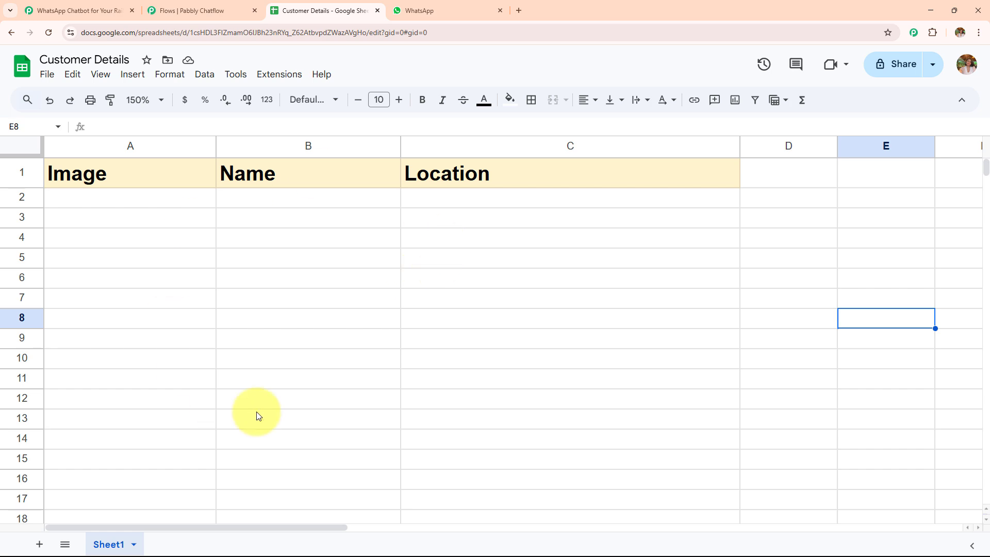
pyautogui.click(424, 12)
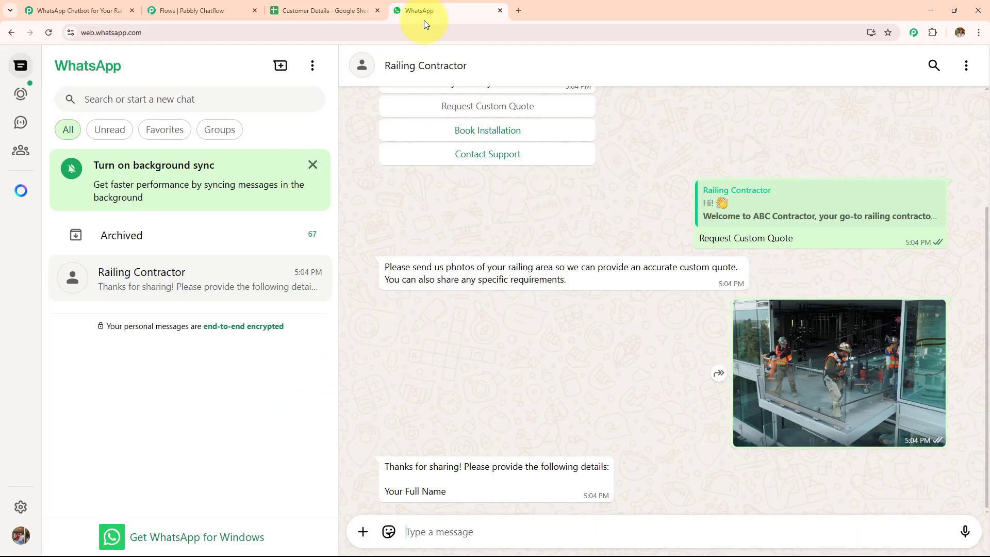
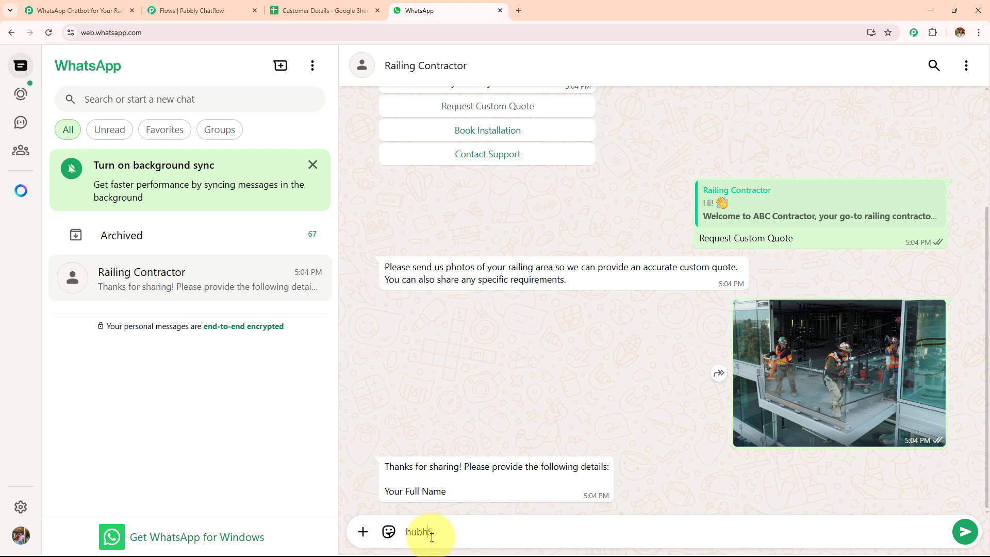
pyautogui.click(405, 531)
pyautogui.write('S')
pyautogui.click(445, 531)
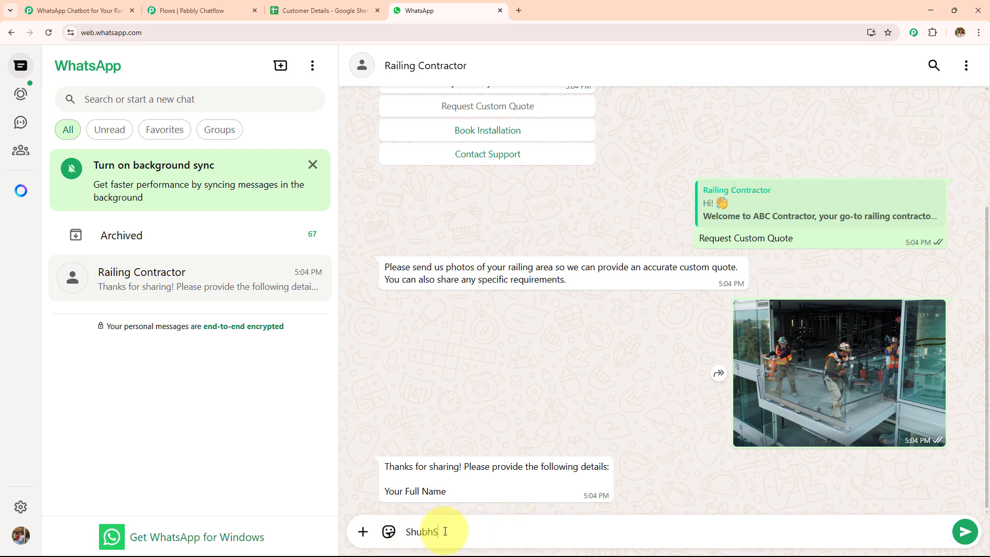
pyautogui.press('BackSpace')
pyautogui.press('Return')
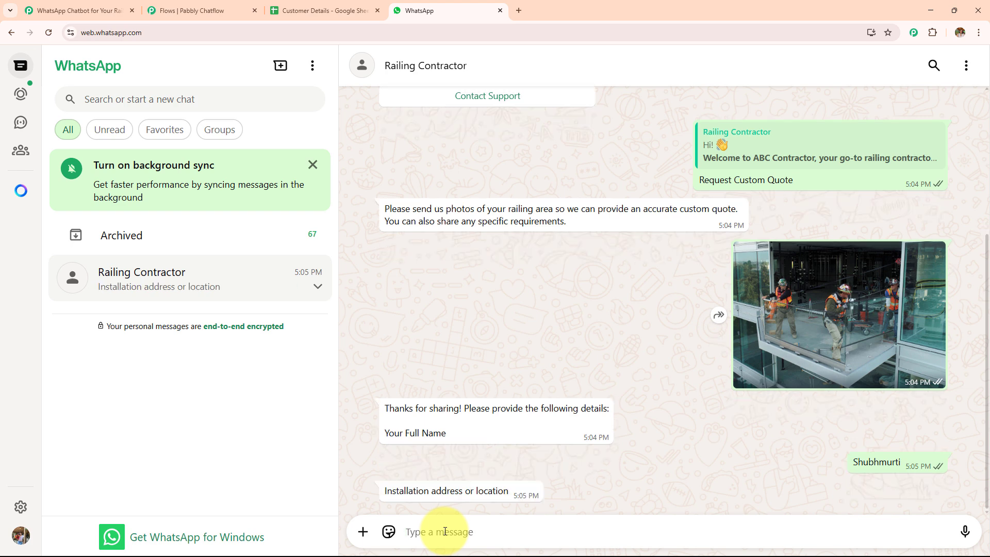
pyautogui.write('GHJ Bhopal')
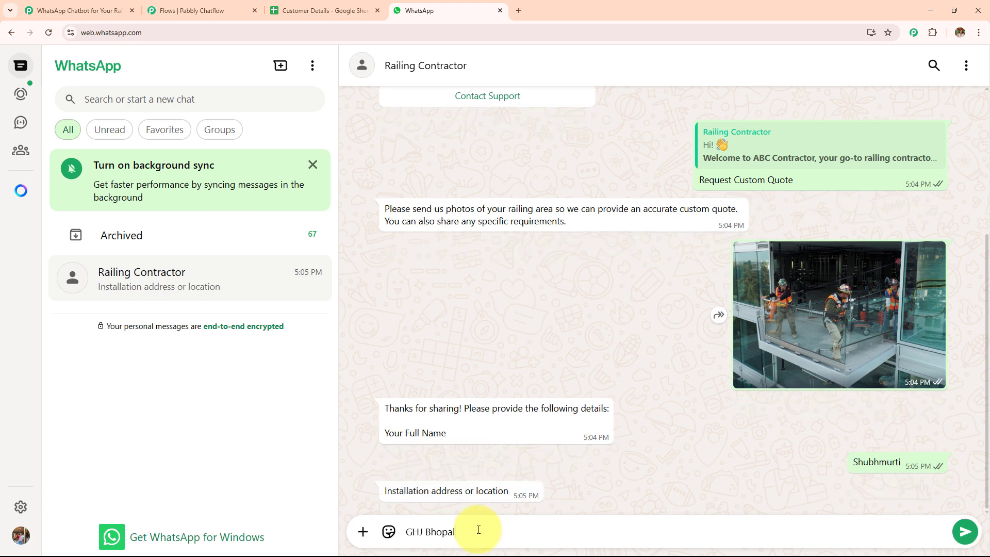
pyautogui.press('Return')
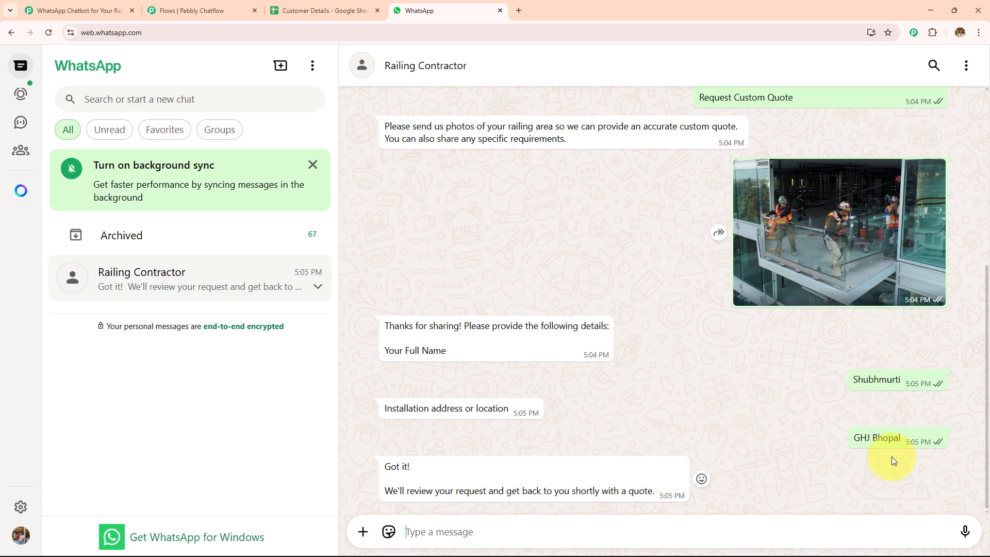
# Step: Check the logged row in Customer Details and open cell A2's photo link in a new tab
pyautogui.click(338, 9)
pyautogui.click(155, 206)
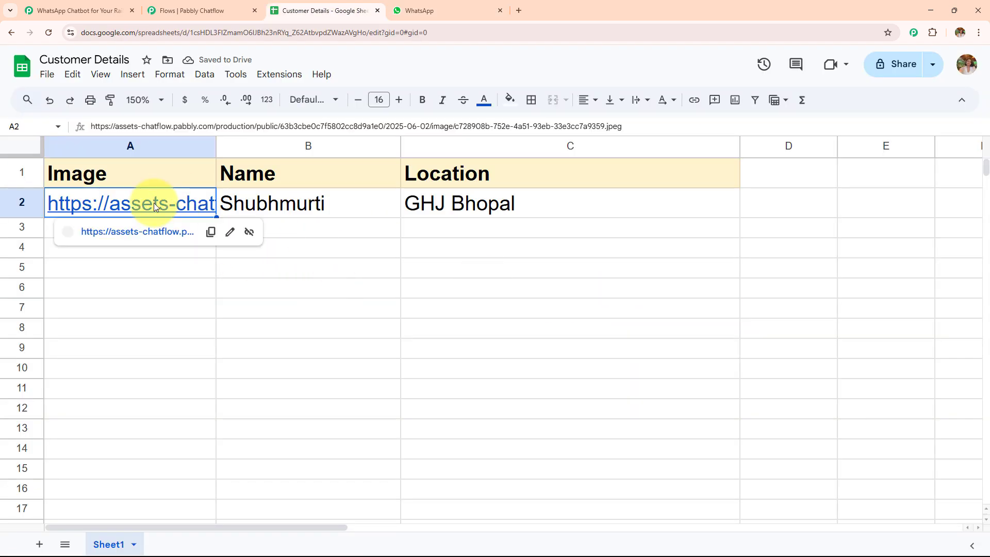
pyautogui.doubleClick(155, 206)
pyautogui.click(217, 322)
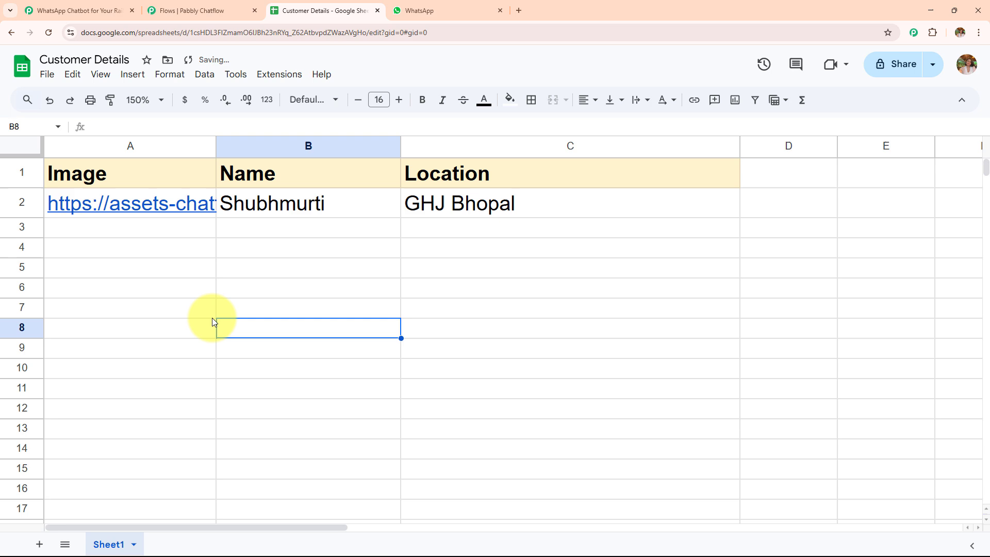
pyautogui.click(156, 205)
pyautogui.click(165, 231)
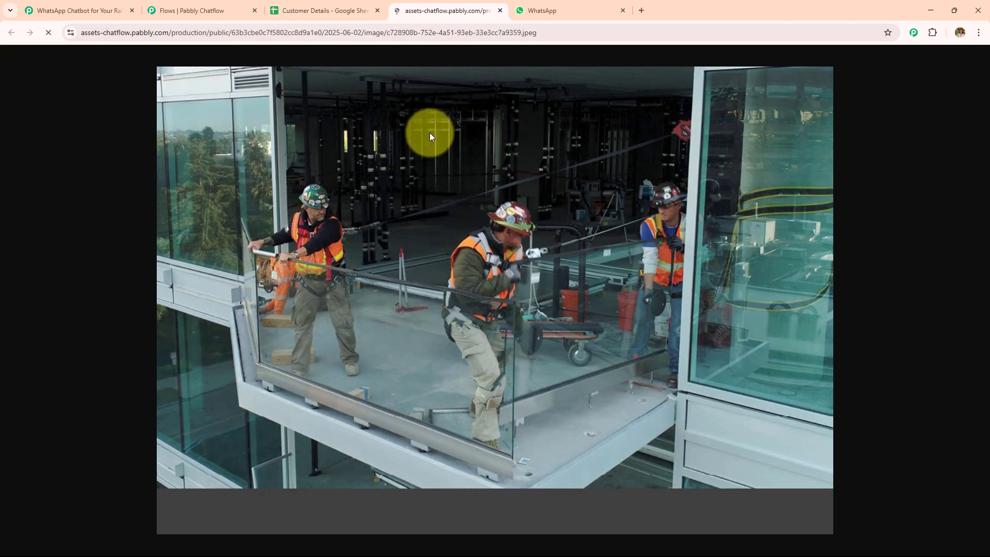
# Step: Close the photo tab and return to the WhatsApp chat
pyautogui.click(554, 7)
pyautogui.click(304, 8)
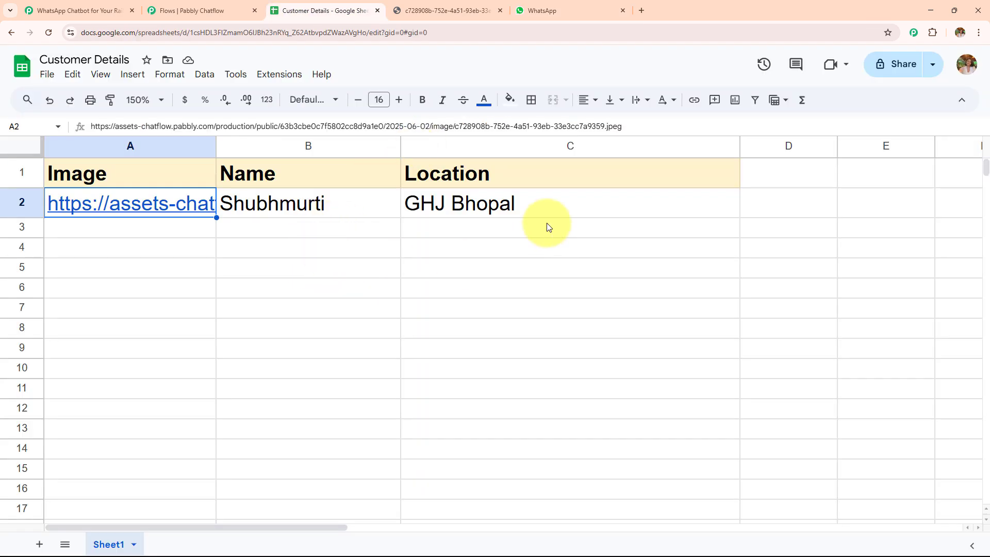
pyautogui.click(539, 11)
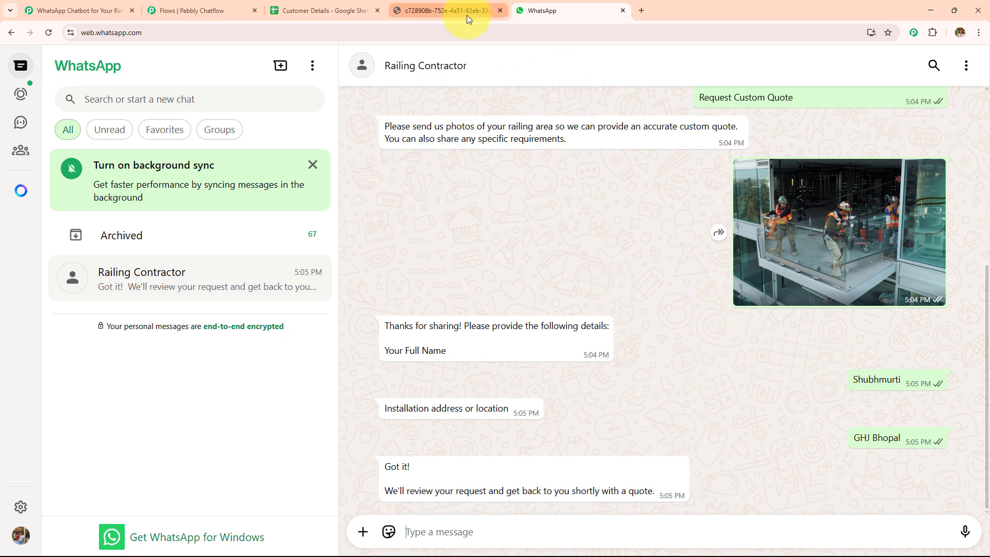
pyautogui.click(499, 11)
pyautogui.scroll(5, 574, 295)
# Step: Book an installation for 20/06/2025
pyautogui.click(442, 292)
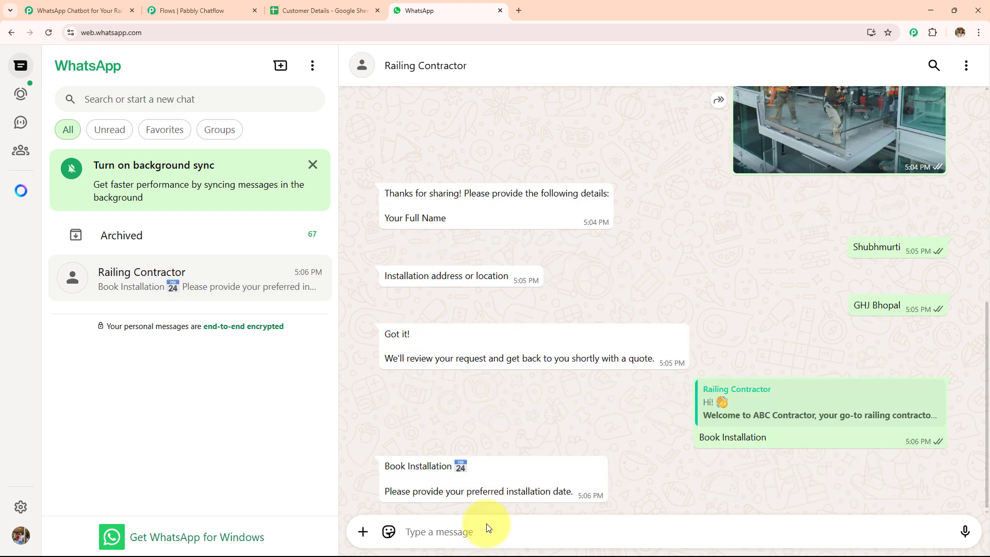
pyautogui.click(488, 527)
pyautogui.write('20/06/2025')
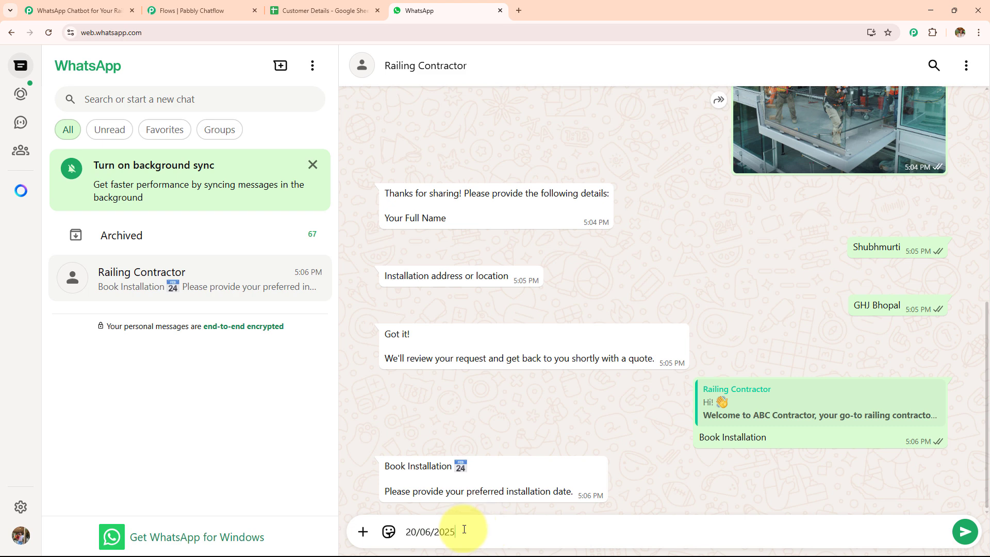
pyautogui.press('Return')
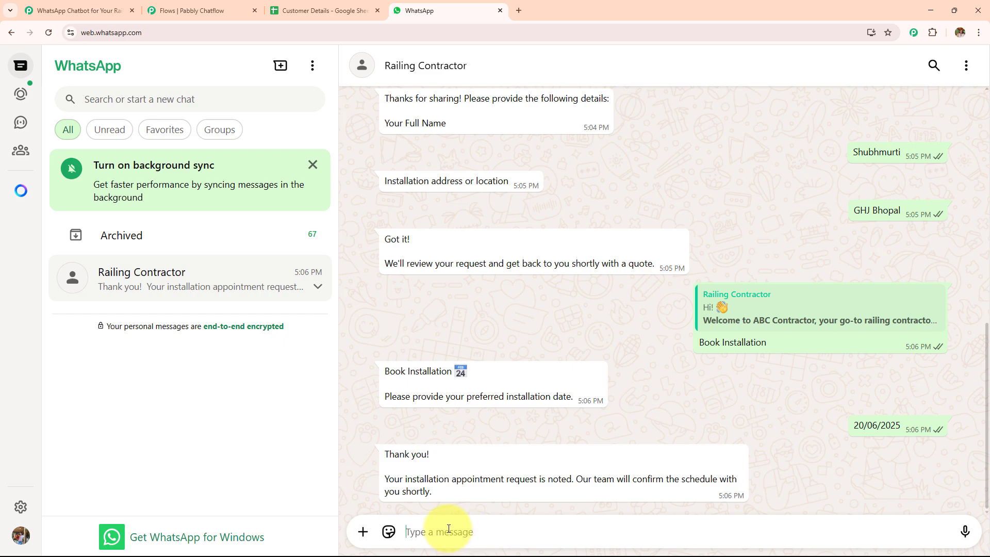
# Step: Ask the bot for support contact details, then bring up the Customer Details sheet
pyautogui.scroll(10, 461, 407)
pyautogui.click(476, 317)
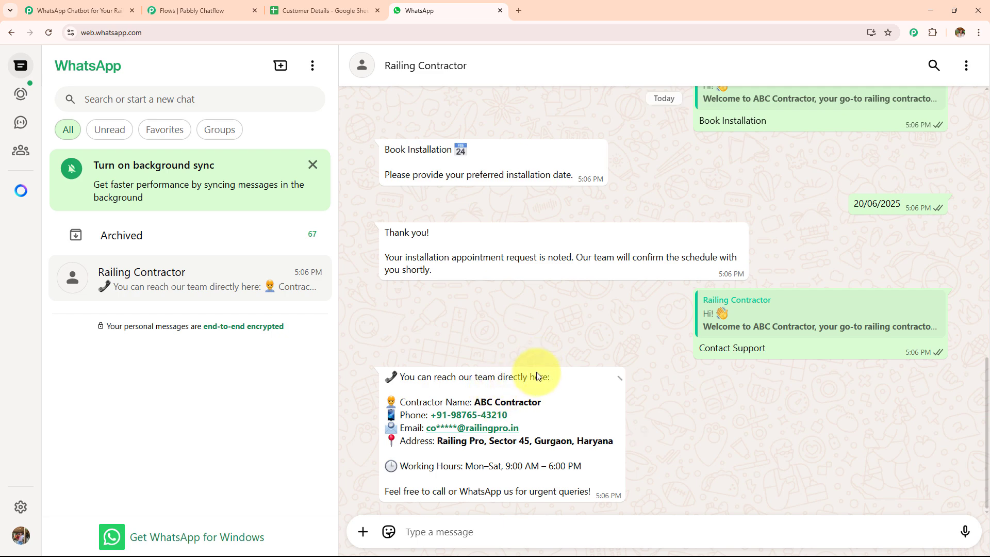
pyautogui.scroll(15, 536, 372)
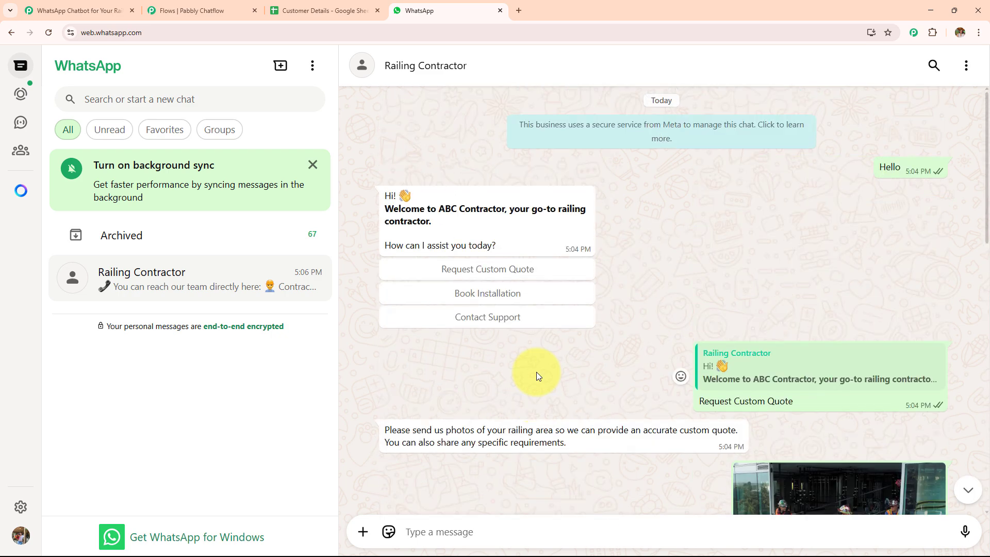
pyautogui.click(305, 9)
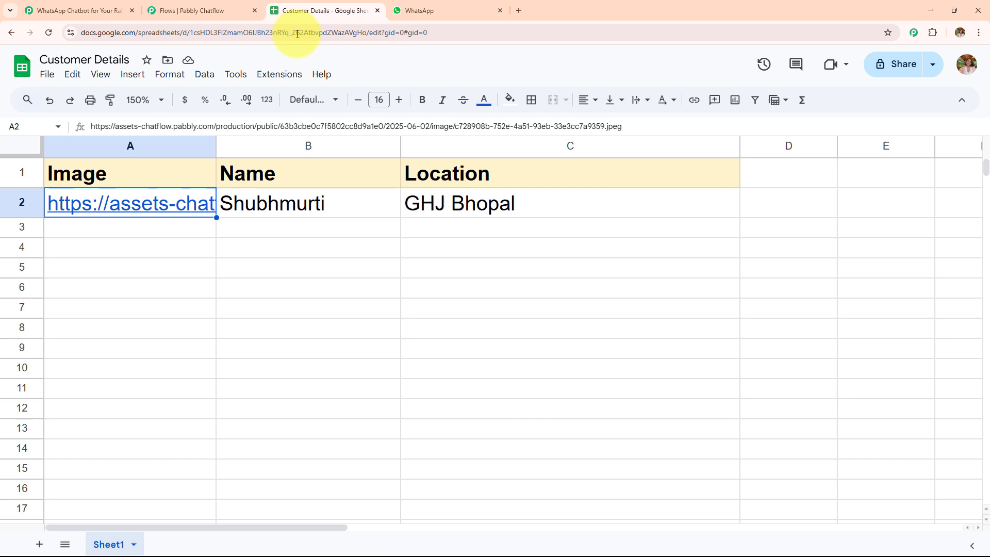
# Step: Browse the railing contractor flow's question and API Request steps on the canvas
pyautogui.click(194, 10)
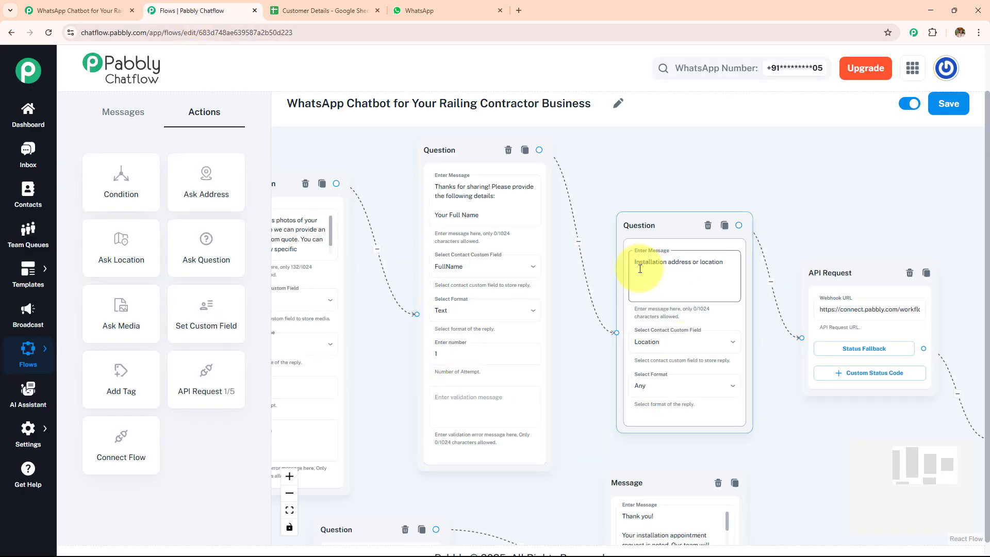
pyautogui.scroll(-3, 644, 267)
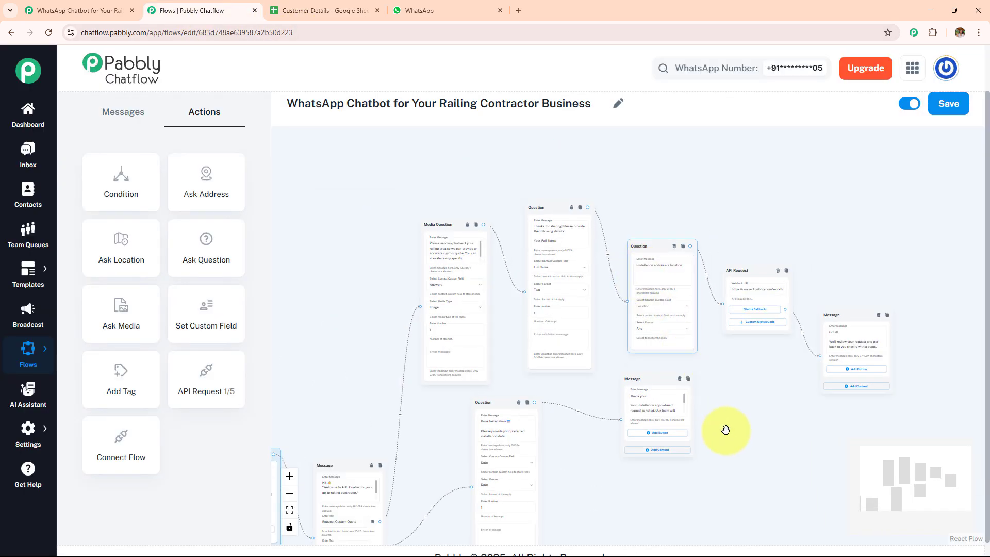
pyautogui.moveTo(727, 426); pyautogui.dragTo(710, 315)
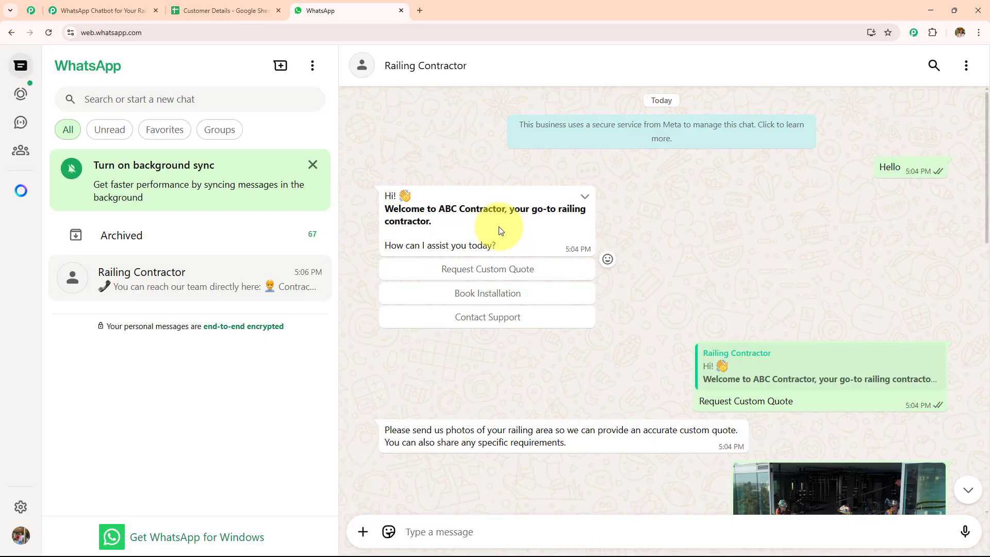
pyautogui.scroll(-5, 499, 229)
pyautogui.scroll(-6, 499, 229)
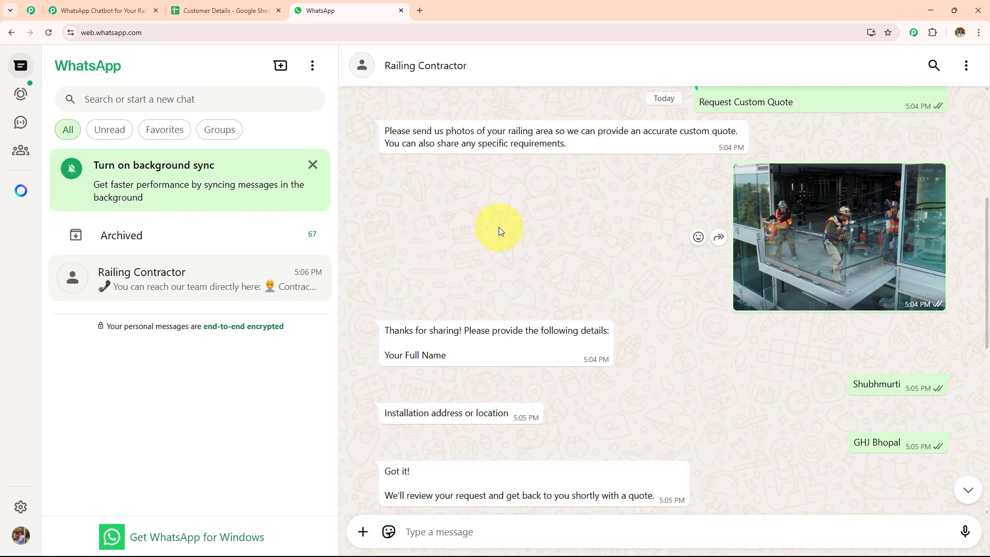
pyautogui.scroll(-4, 499, 229)
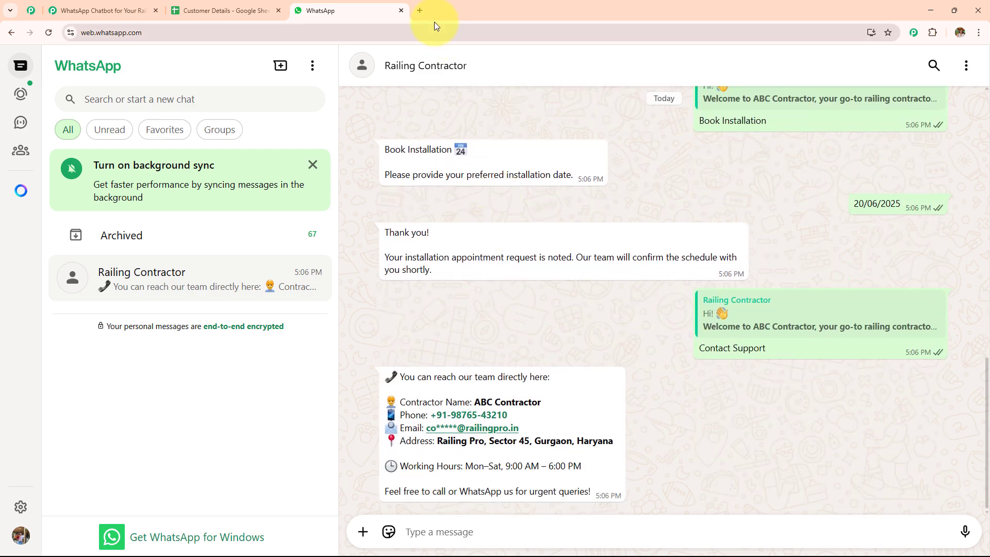
# Step: Load pabbly.com/chatflow in a new Chrome tab
pyautogui.click(420, 11)
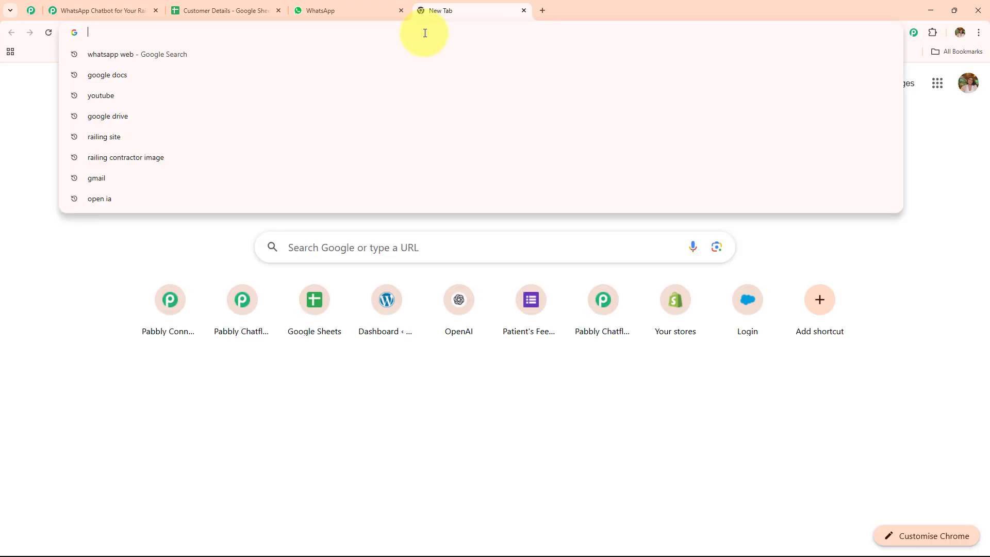
pyautogui.write('www.pabbly.com/chatflow')
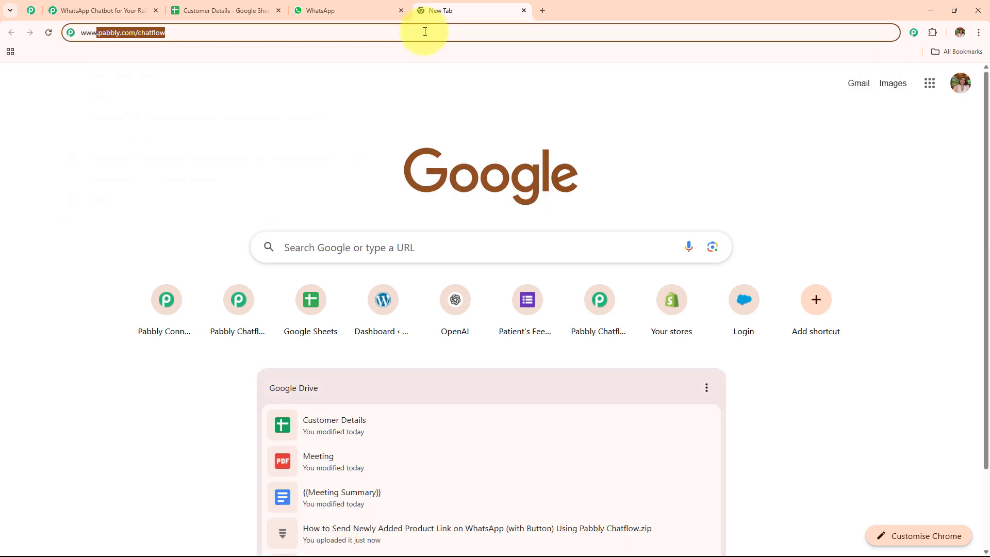
pyautogui.press('Return')
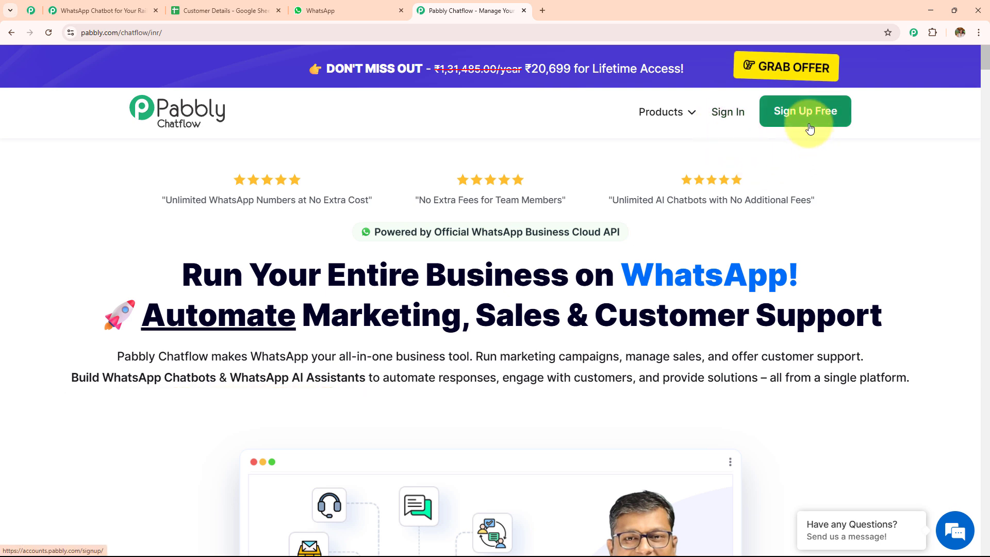
# Step: Access Pabbly Chatflow from its card on the All Pabbly Apps page
pyautogui.click(732, 116)
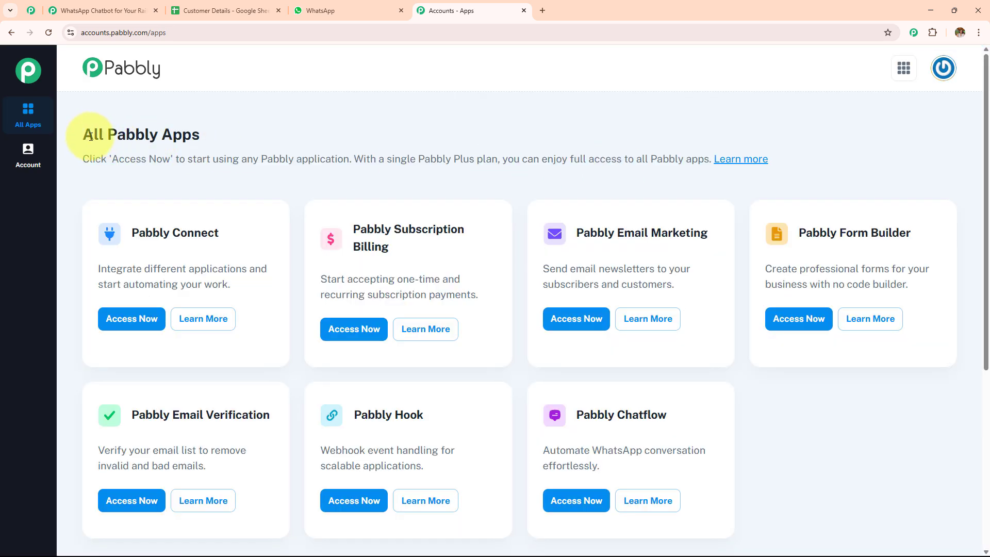
pyautogui.tripleClick(91, 136)
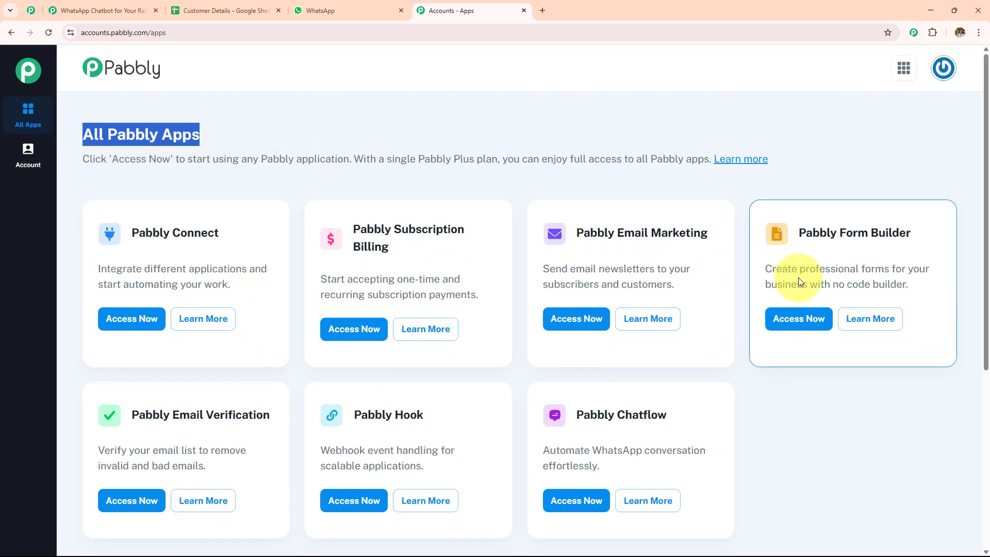
pyautogui.moveTo(574, 415); pyautogui.dragTo(665, 414)
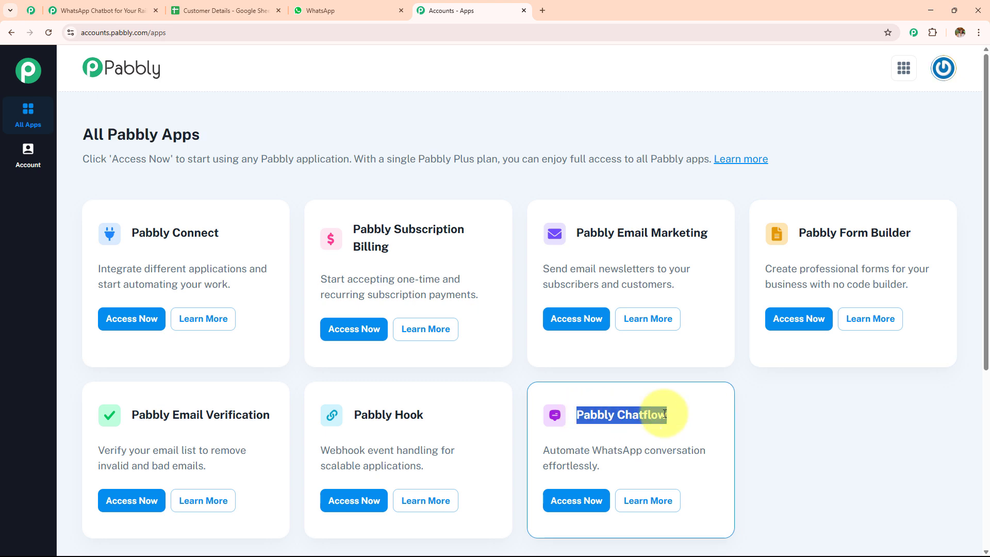
pyautogui.click(578, 500)
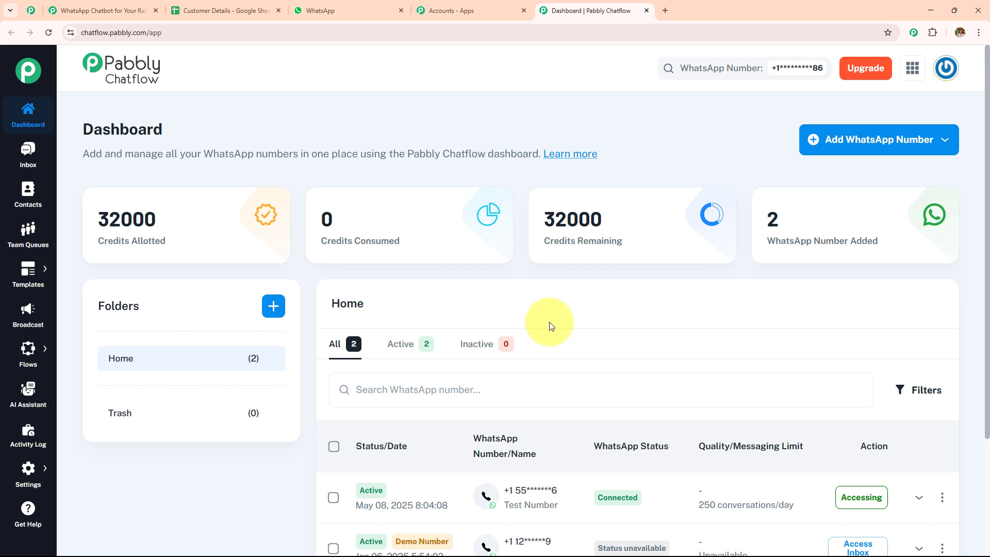
pyautogui.click(836, 141)
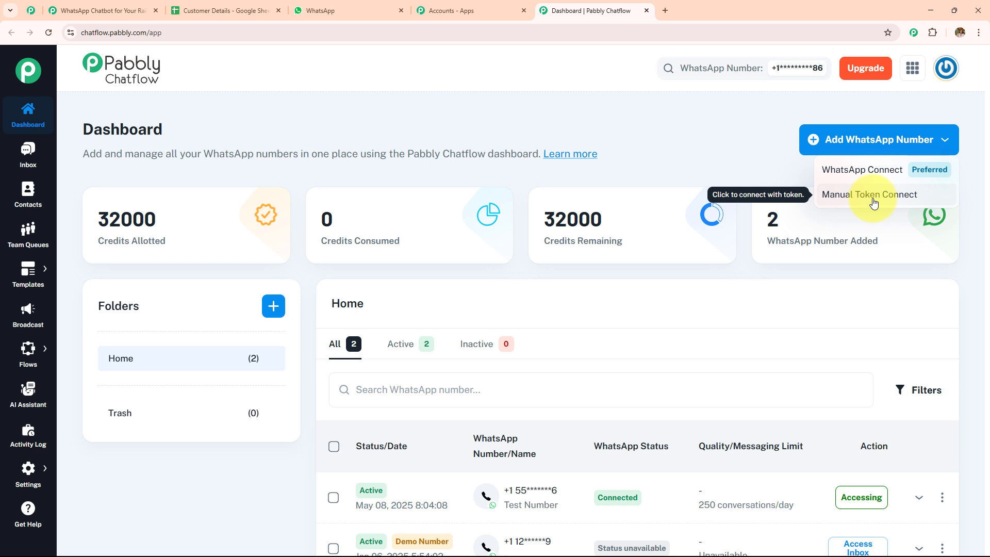
pyautogui.click(29, 153)
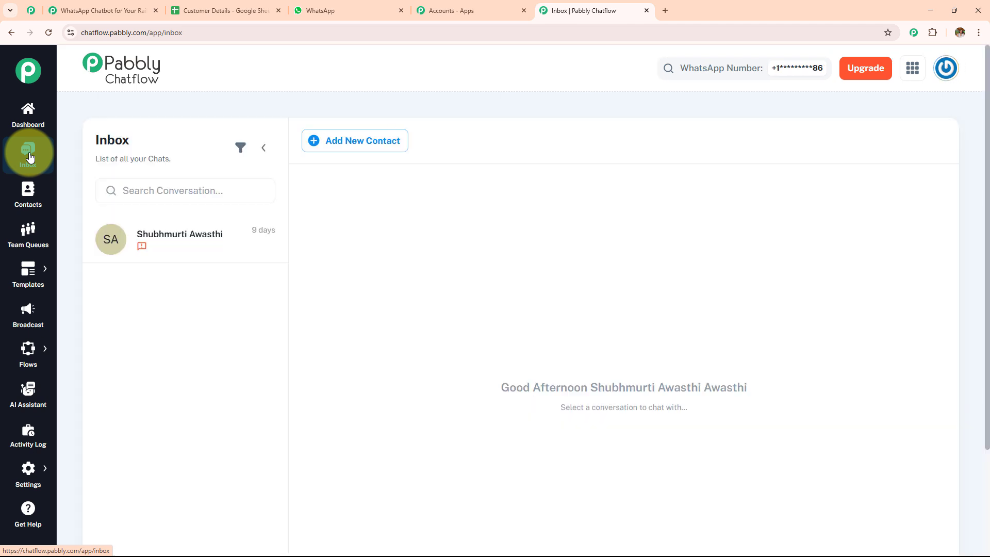
pyautogui.click(25, 185)
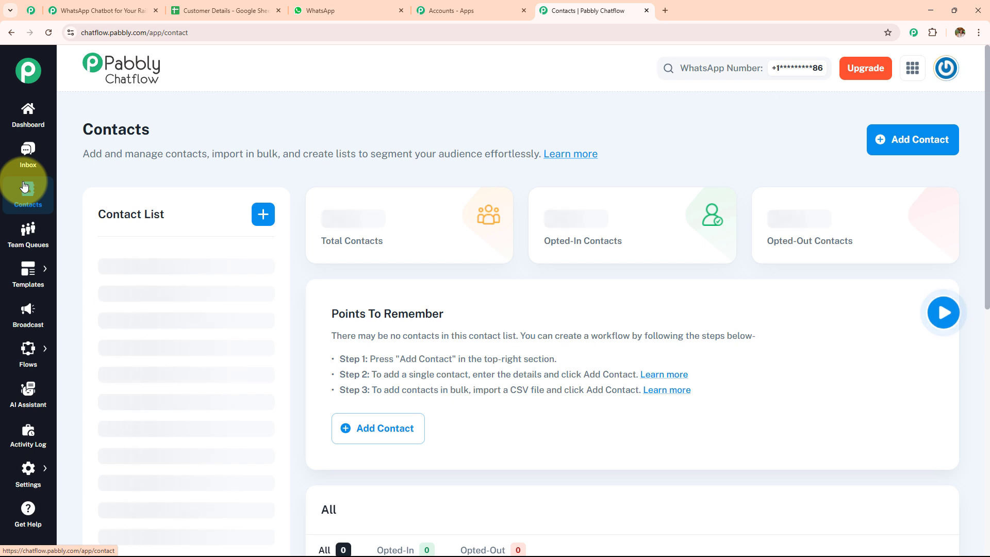
pyautogui.click(34, 219)
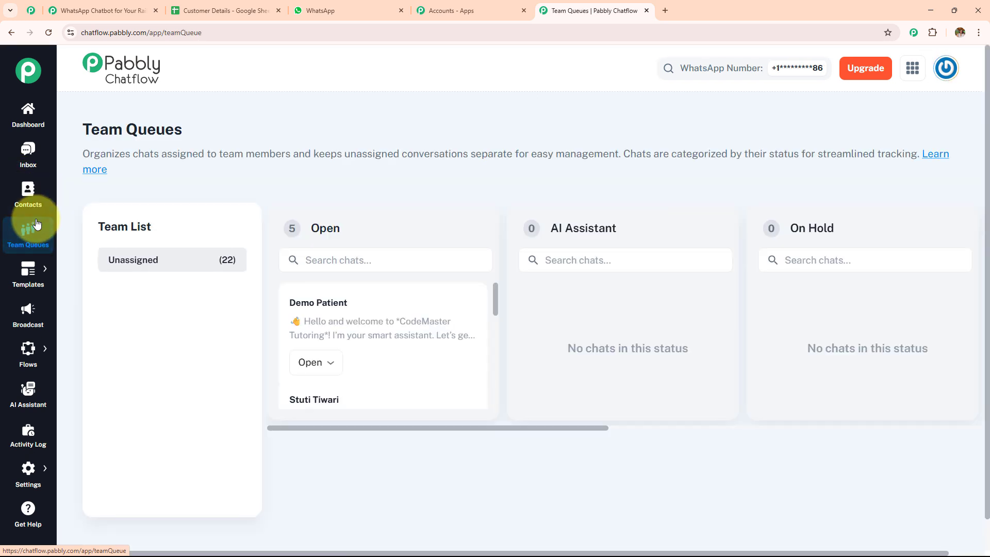
pyautogui.moveTo(33, 267)
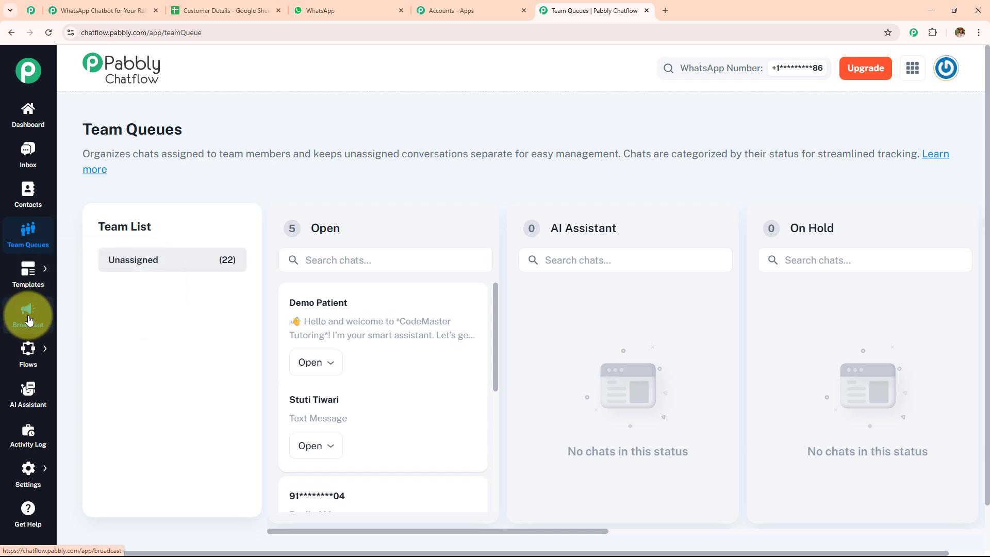
pyautogui.moveTo(34, 361)
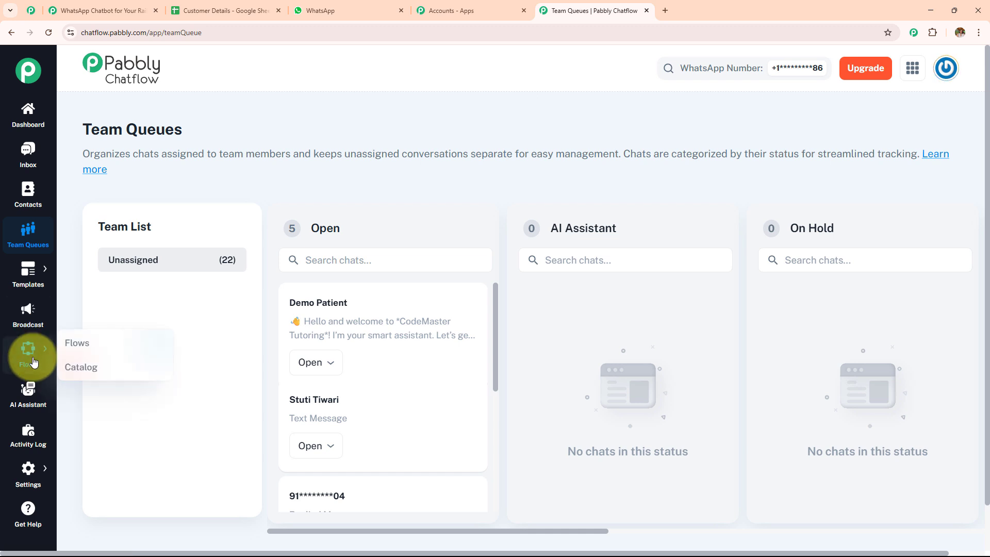
pyautogui.click(28, 396)
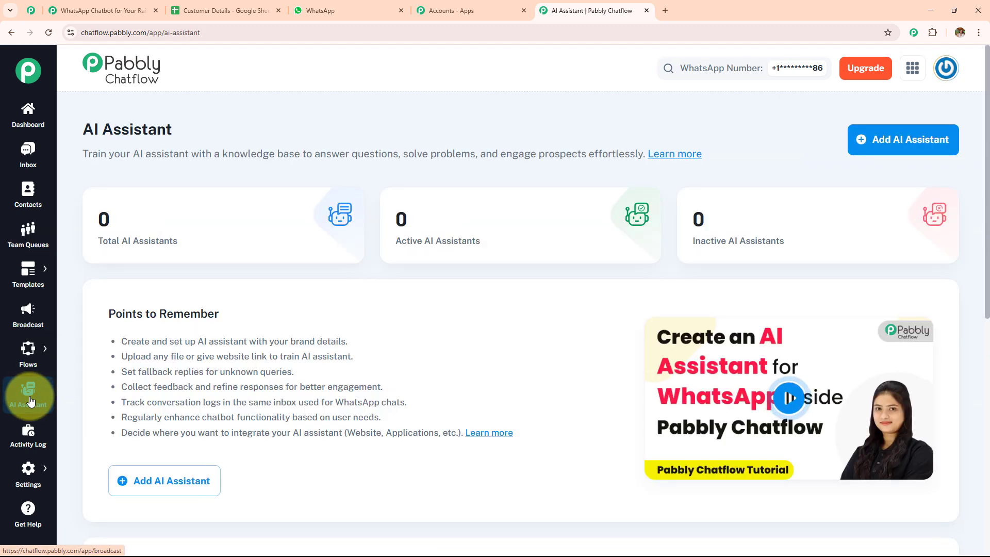
pyautogui.click(30, 436)
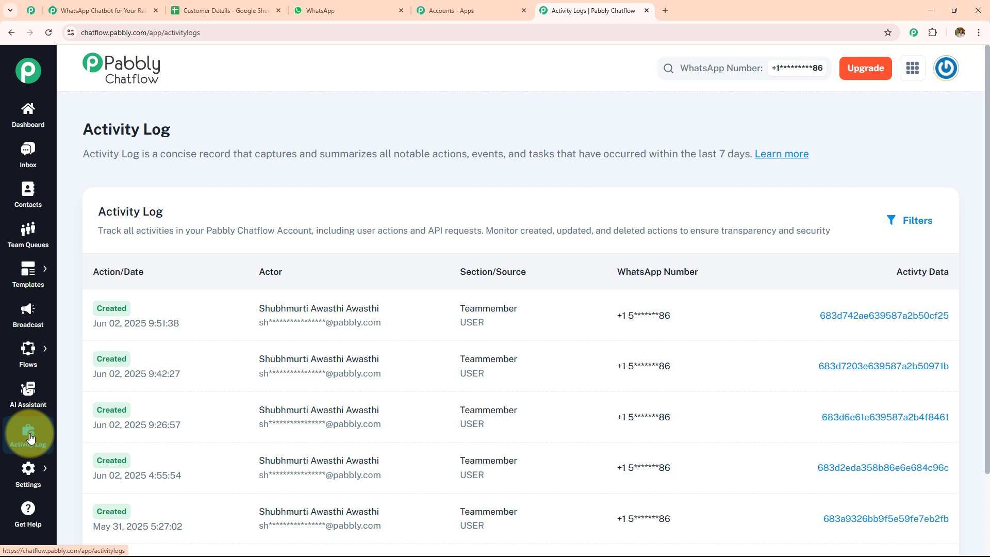
pyautogui.moveTo(37, 470)
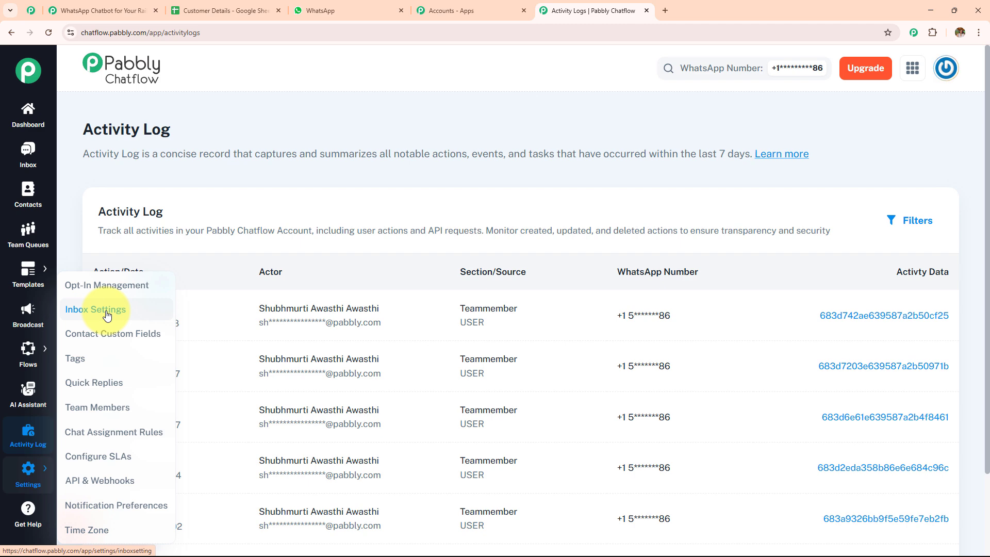
pyautogui.click(27, 508)
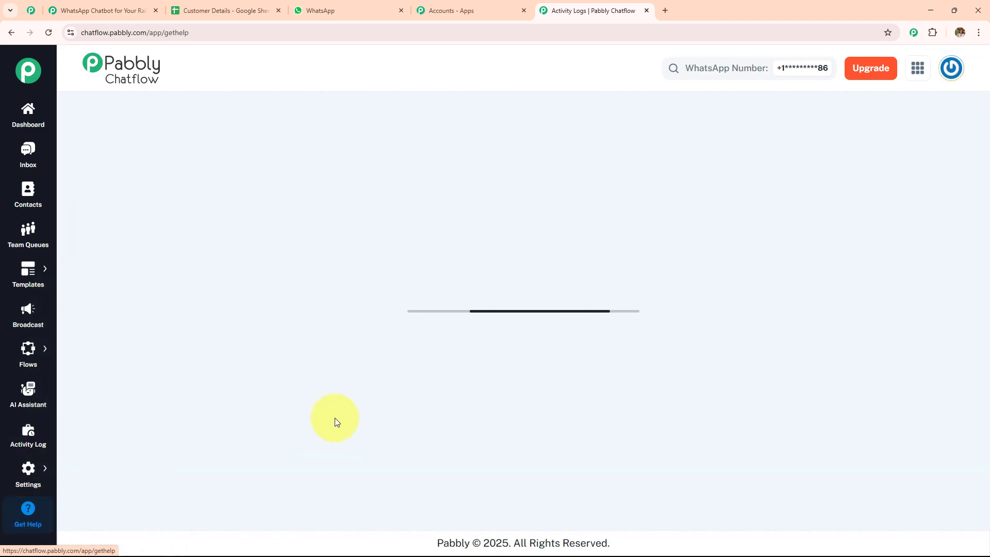
pyautogui.scroll(-4, 341, 382)
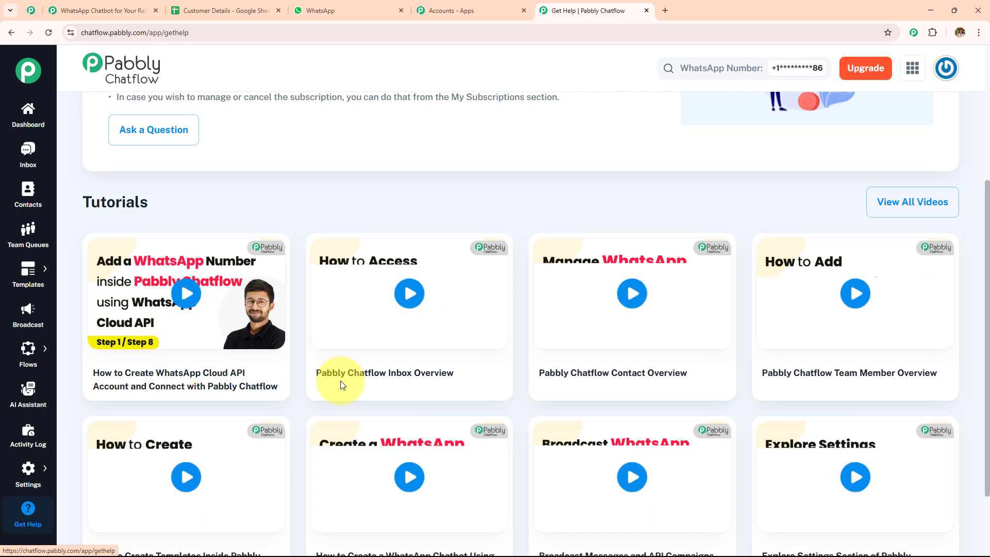
pyautogui.scroll(-2, 341, 381)
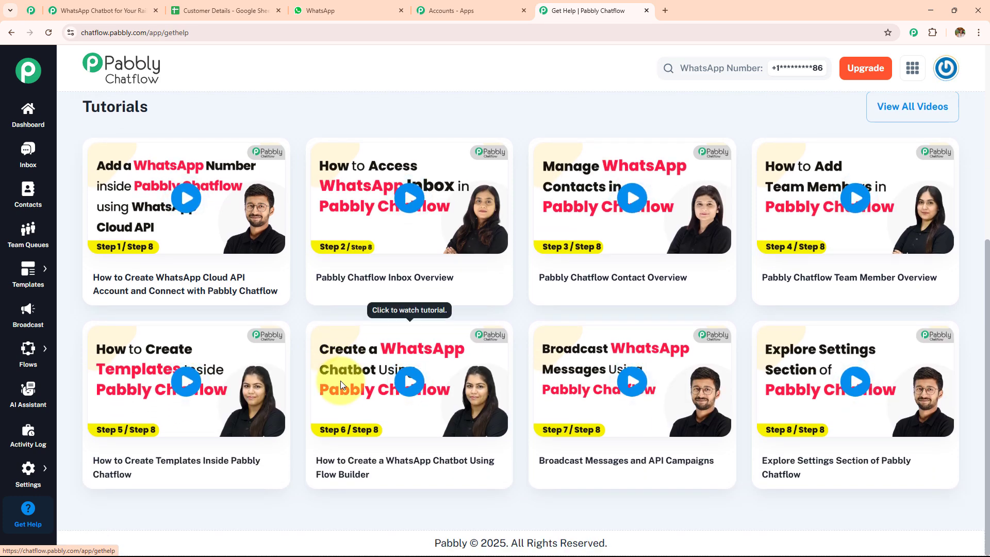
pyautogui.scroll(6, 340, 383)
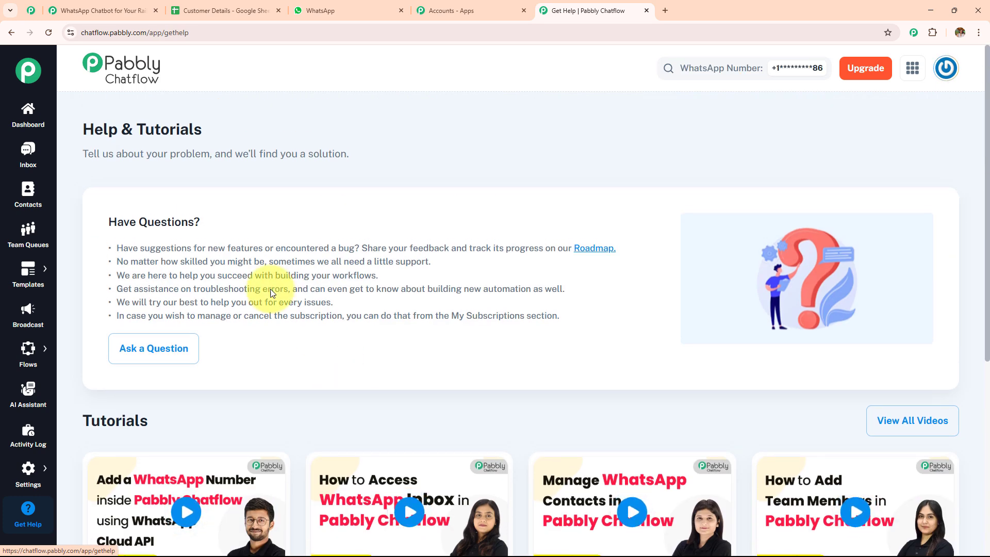
pyautogui.click(16, 126)
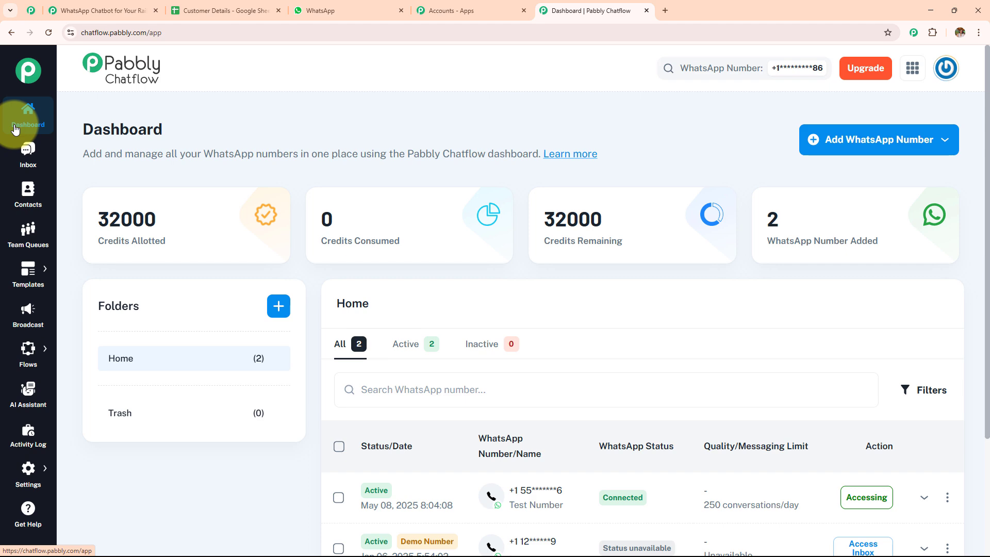
# Step: Open the Flow Builder page from the Flows sidebar menu and look over its 32 flows
pyautogui.moveTo(32, 348)
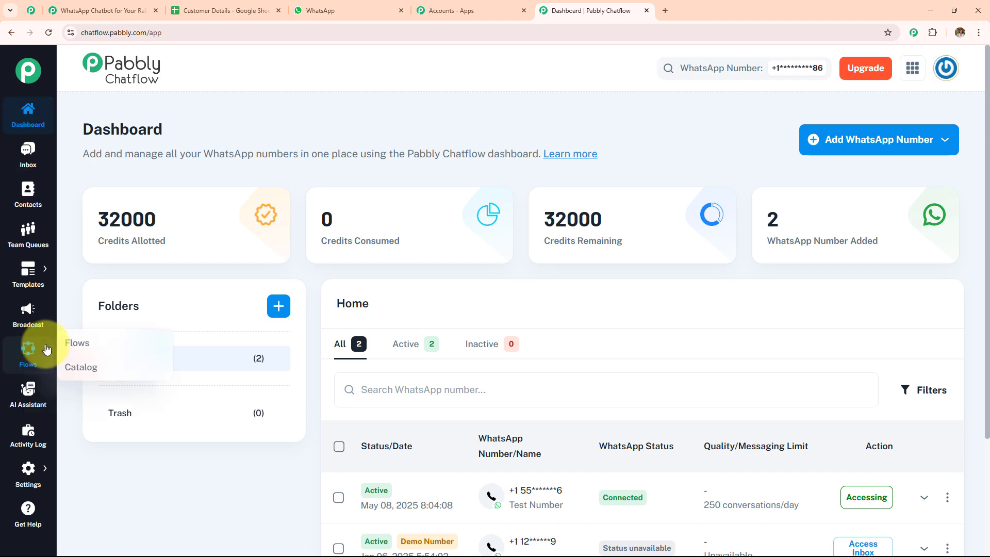
pyautogui.click(107, 345)
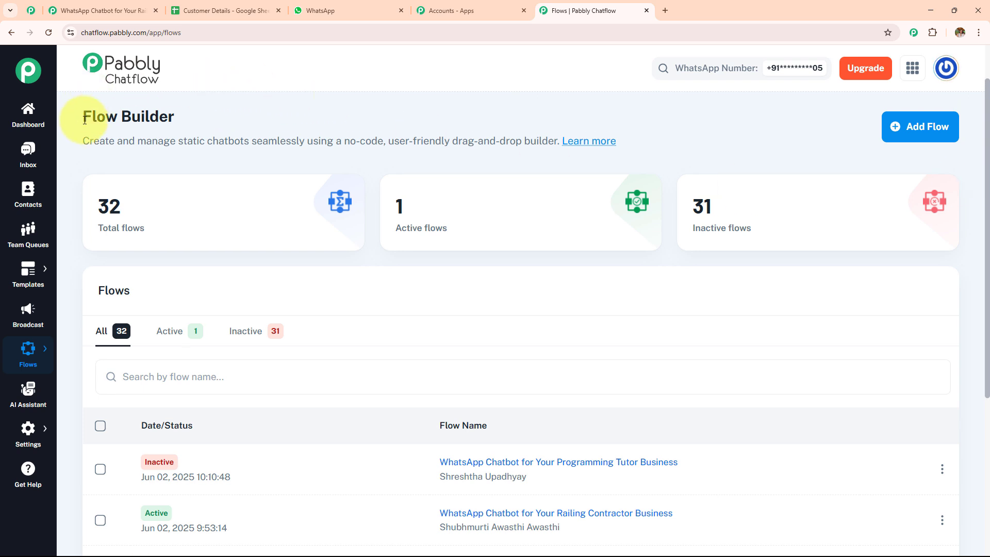
pyautogui.moveTo(85, 119); pyautogui.dragTo(338, 129)
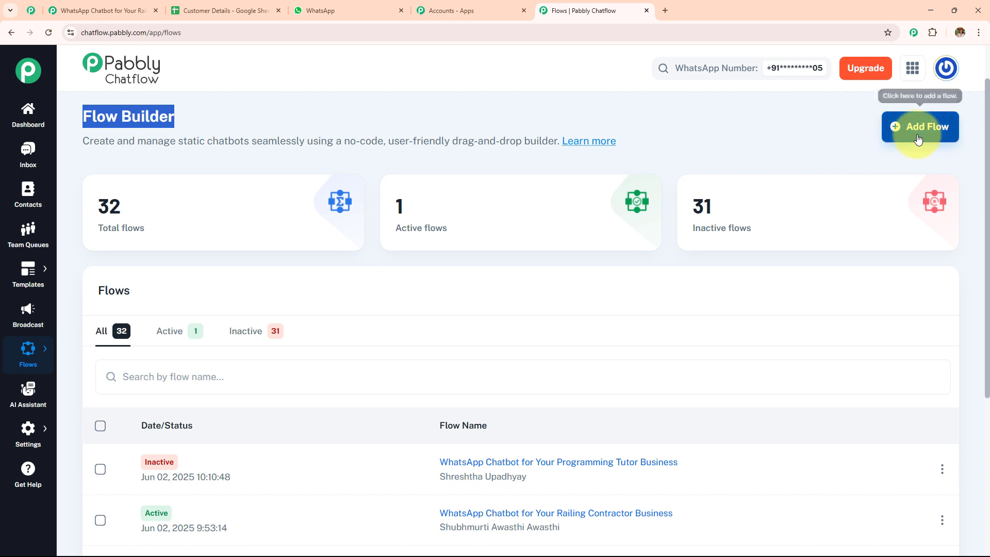
pyautogui.moveTo(84, 118); pyautogui.dragTo(184, 117)
pyautogui.moveTo(198, 202)
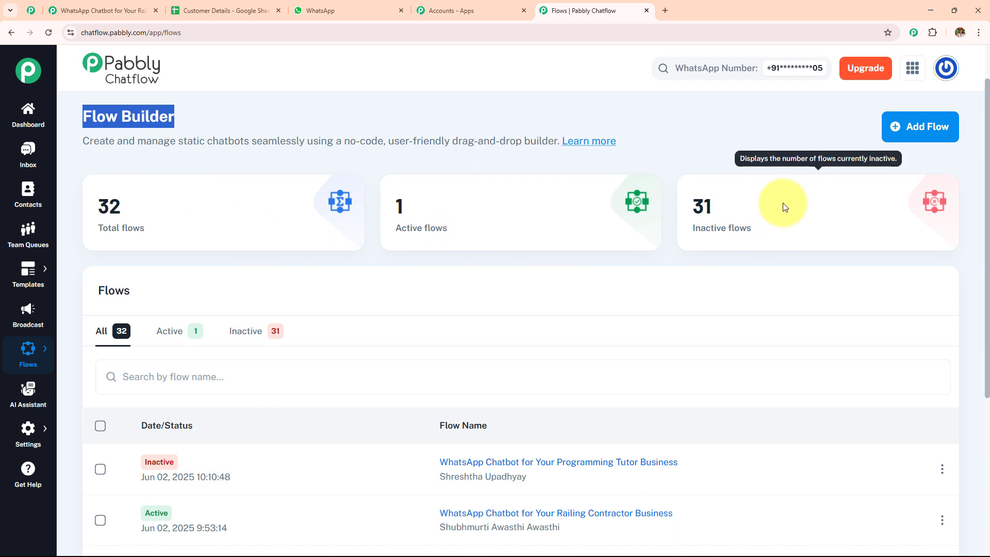
pyautogui.scroll(-5, 533, 268)
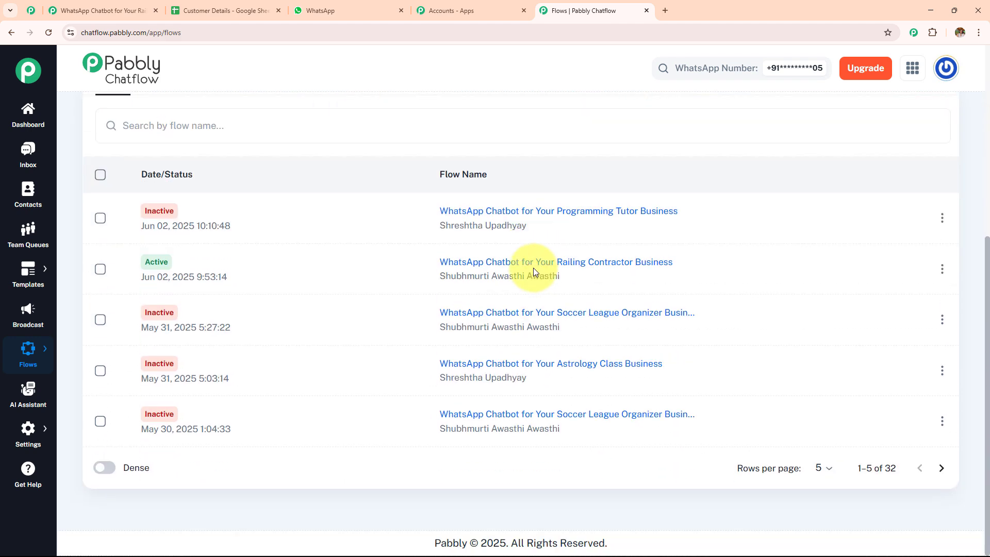
pyautogui.scroll(5, 533, 268)
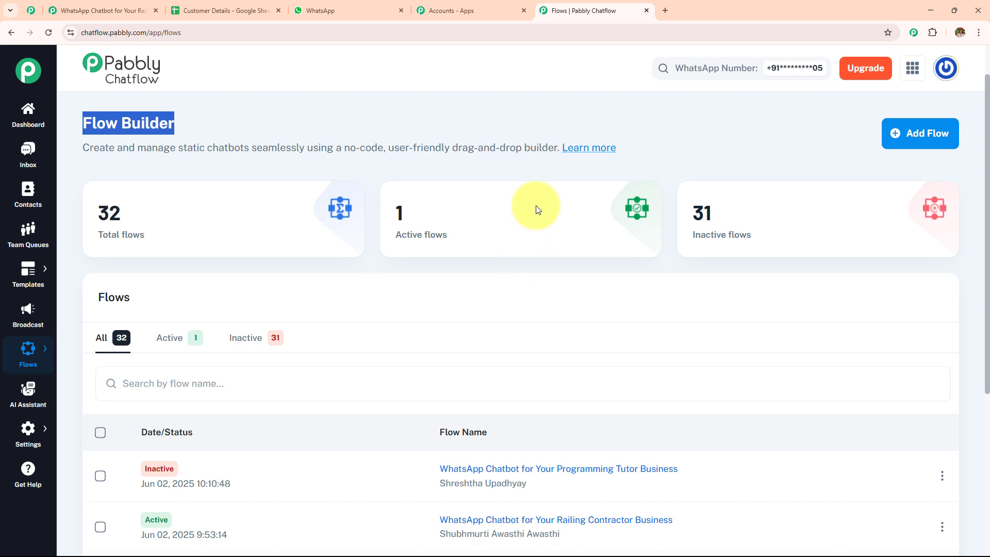
# Step: Add a new flow named 'WhatsApp Chatbot for Your Railing Contractor Business'
pyautogui.click(921, 153)
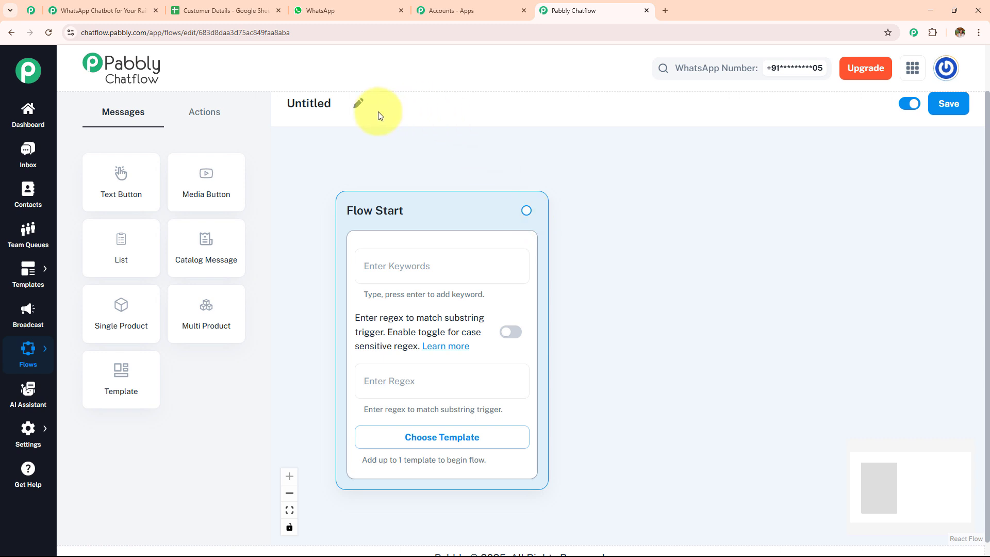
pyautogui.click(359, 104)
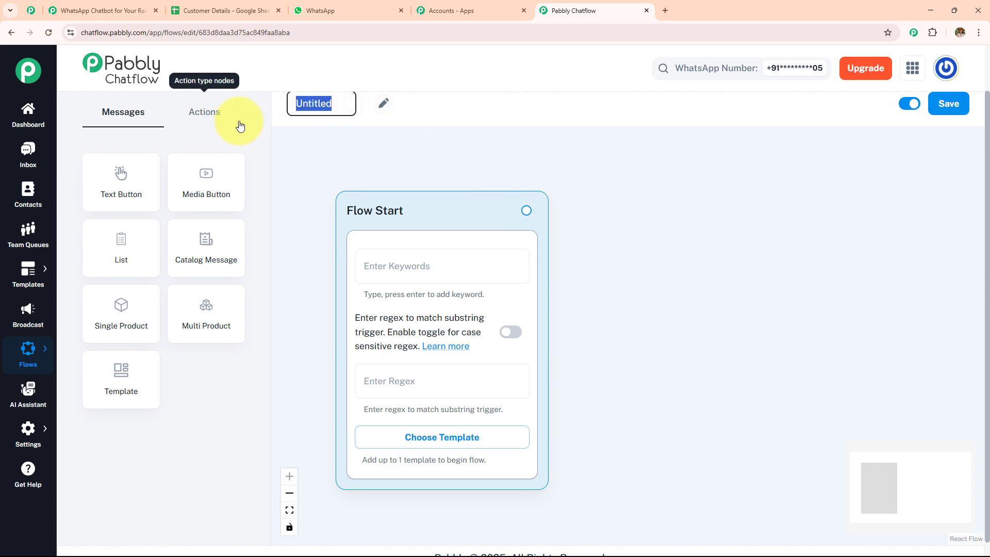
pyautogui.press('BackSpace')
pyautogui.write('WhatsApp Chatbot for Your Railing Contractor Business')
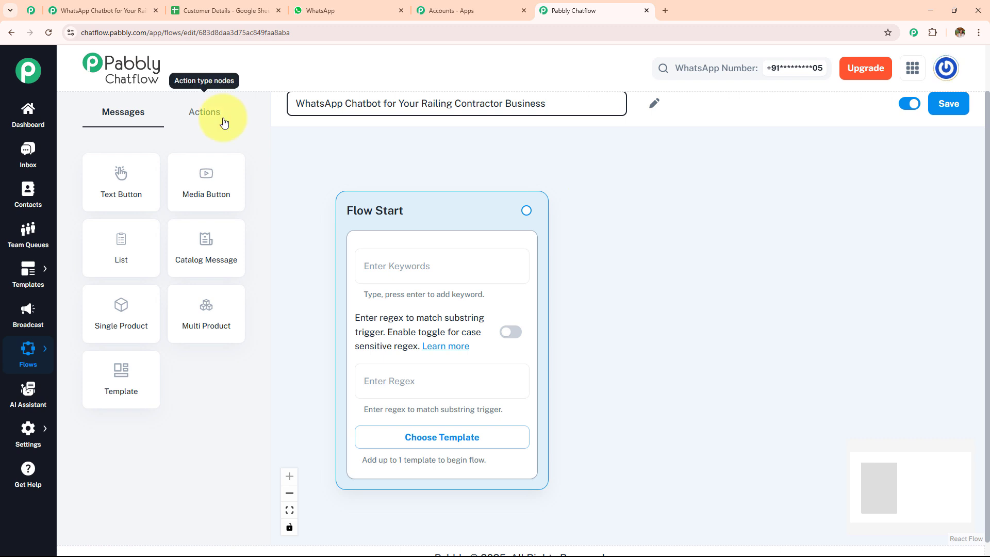
pyautogui.click(207, 117)
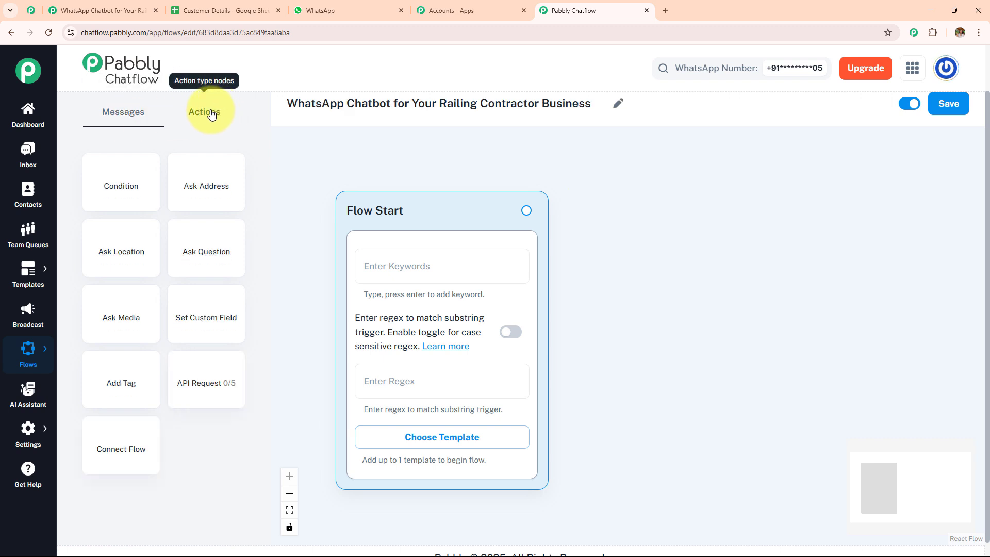
# Step: Show the Actions node list, including API Request, in the flow editor
pyautogui.click(128, 123)
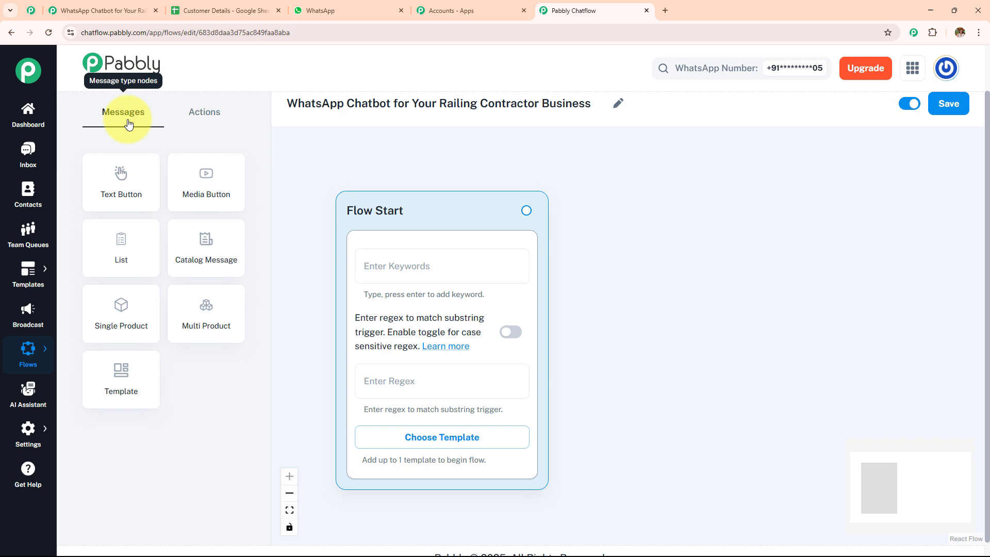
pyautogui.click(207, 112)
pyautogui.click(127, 123)
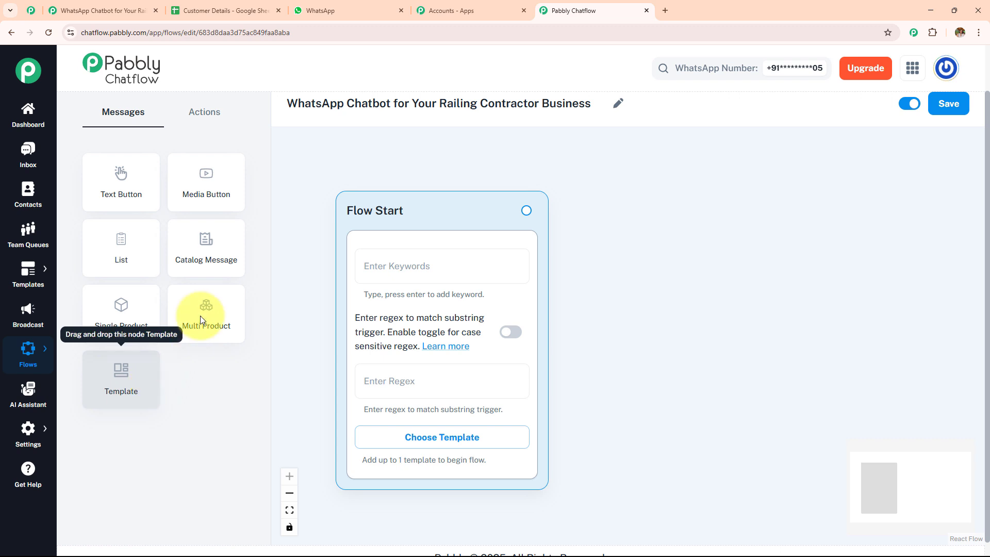
pyautogui.click(202, 122)
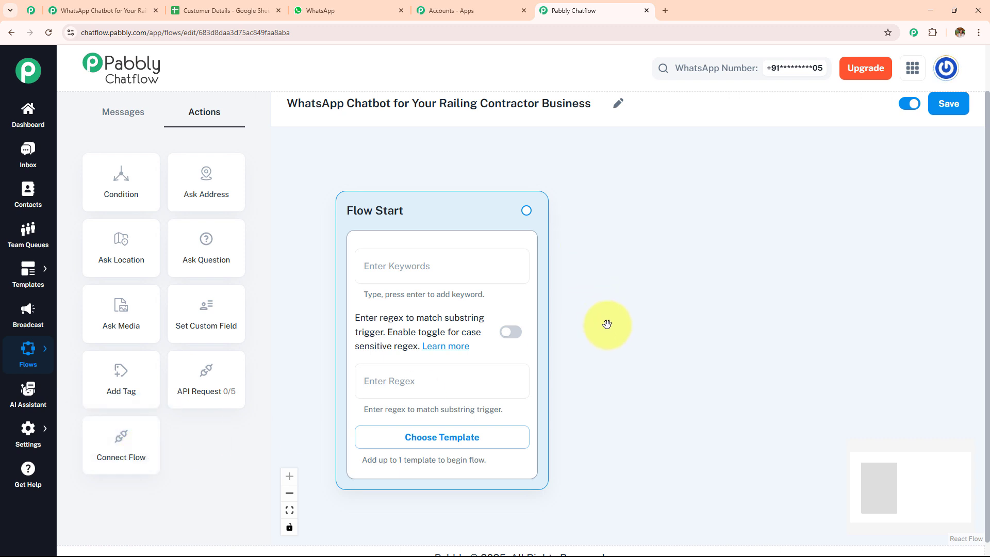
# Step: Add Hello and Hey as trigger keywords on the Flow Start step
pyautogui.moveTo(605, 325); pyautogui.dragTo(572, 308)
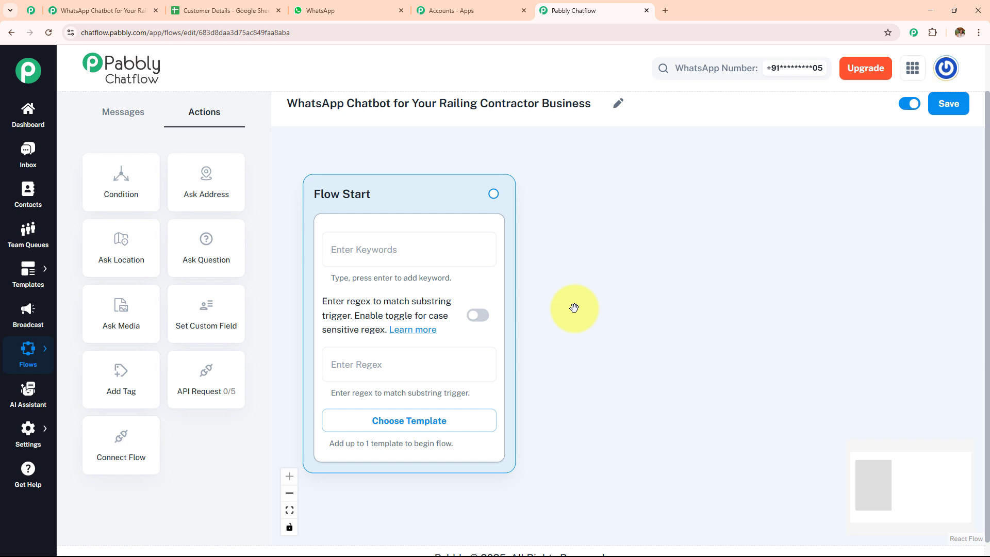
pyautogui.click(364, 251)
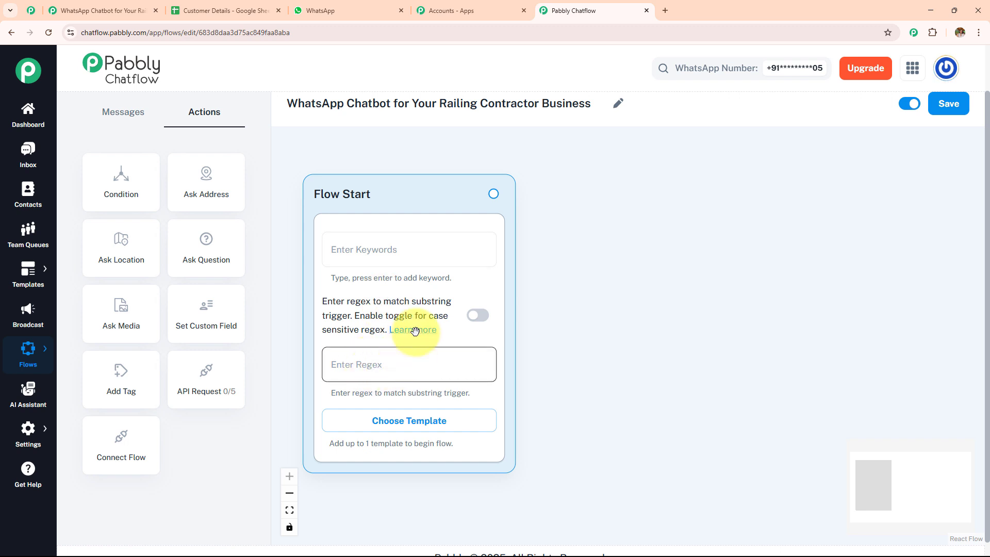
pyautogui.click(381, 246)
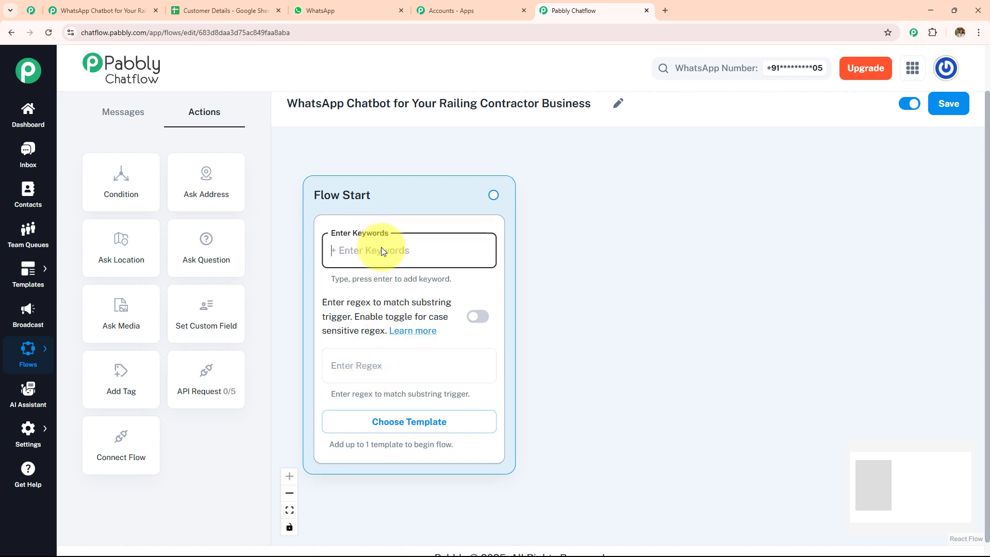
pyautogui.write('Hello')
pyautogui.press('Return')
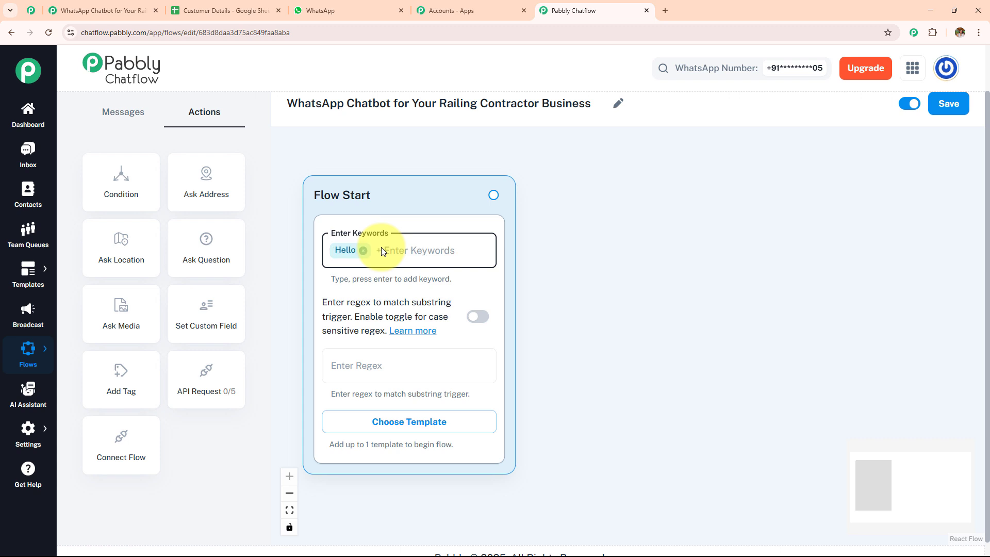
pyautogui.write('He')
pyautogui.press('Return')
# Step: Set the trigger regex to [\s\S]+ and remove both keyword chips
pyautogui.click(367, 369)
pyautogui.write('[\\s\\S]+')
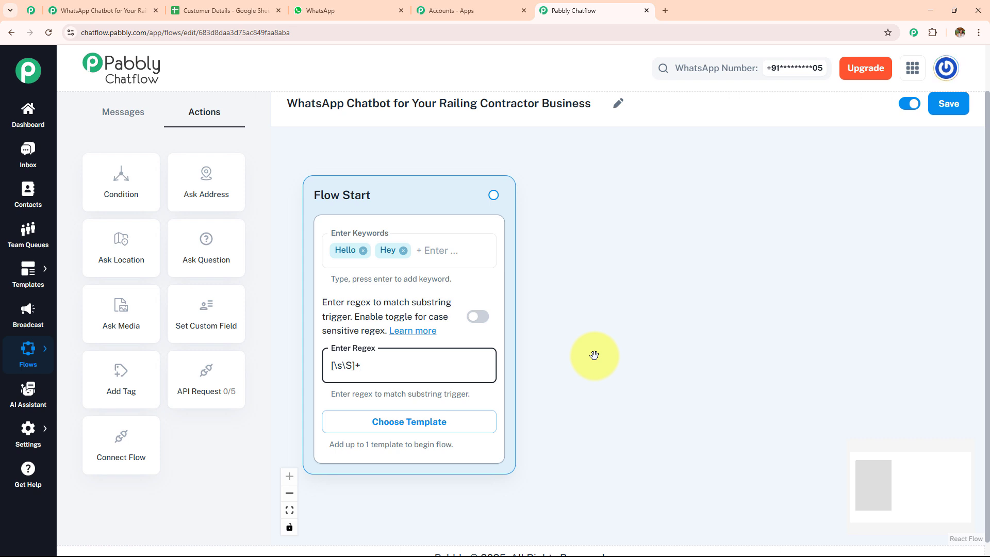
pyautogui.click(403, 250)
pyautogui.click(363, 251)
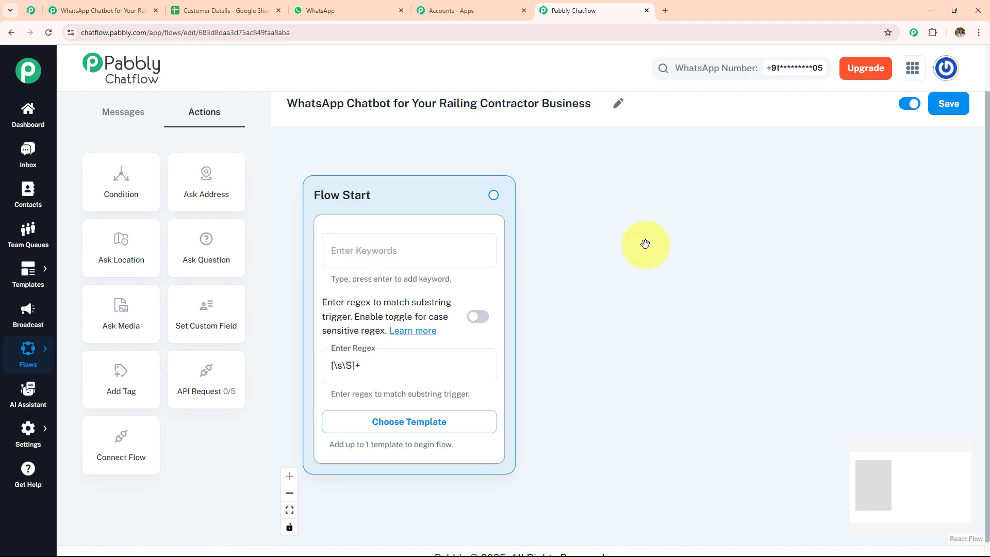
pyautogui.click(342, 15)
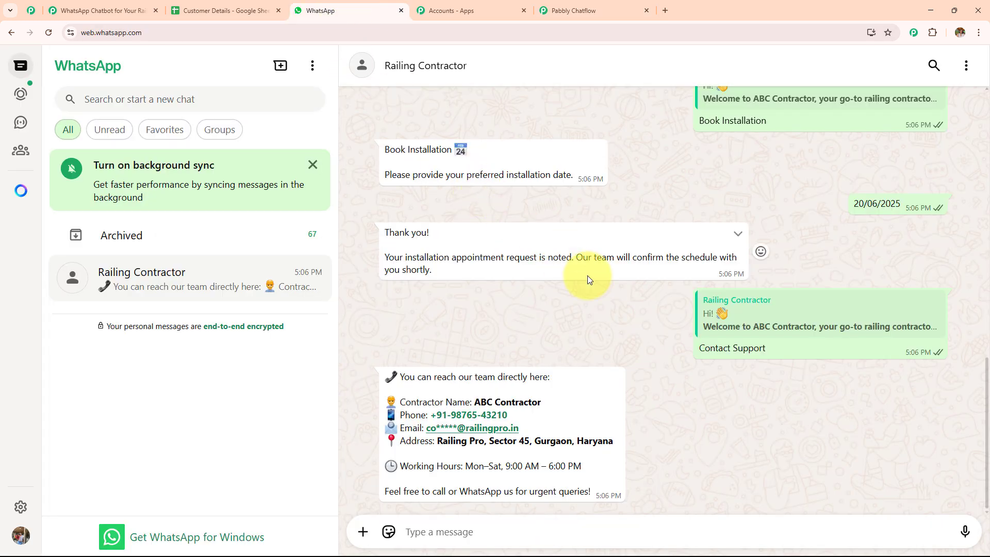
# Step: Scroll to the top of the Railing Contractor chat and highlight the bot's welcome message text
pyautogui.scroll(10, 588, 277)
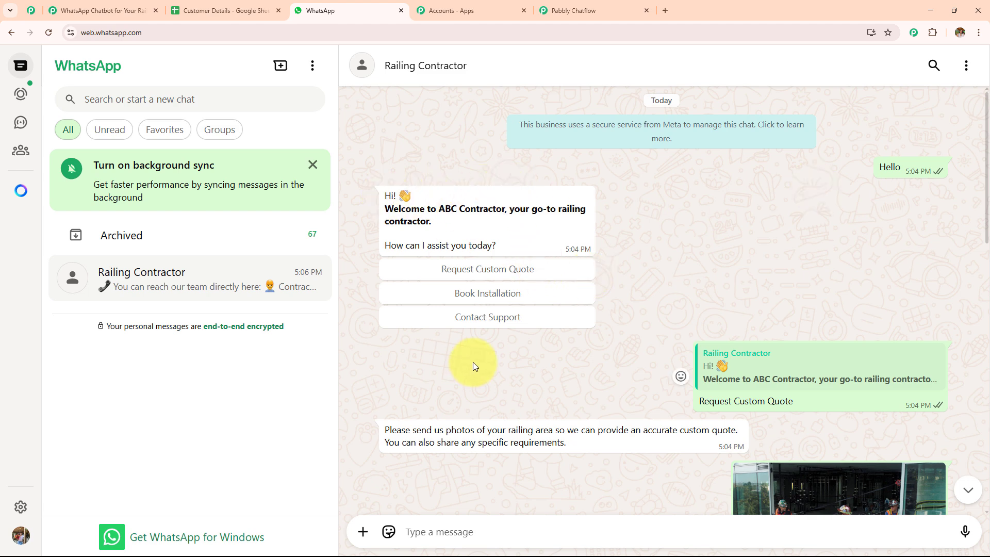
pyautogui.moveTo(496, 249); pyautogui.dragTo(382, 199)
pyautogui.hotkey('ctrl', 'c')
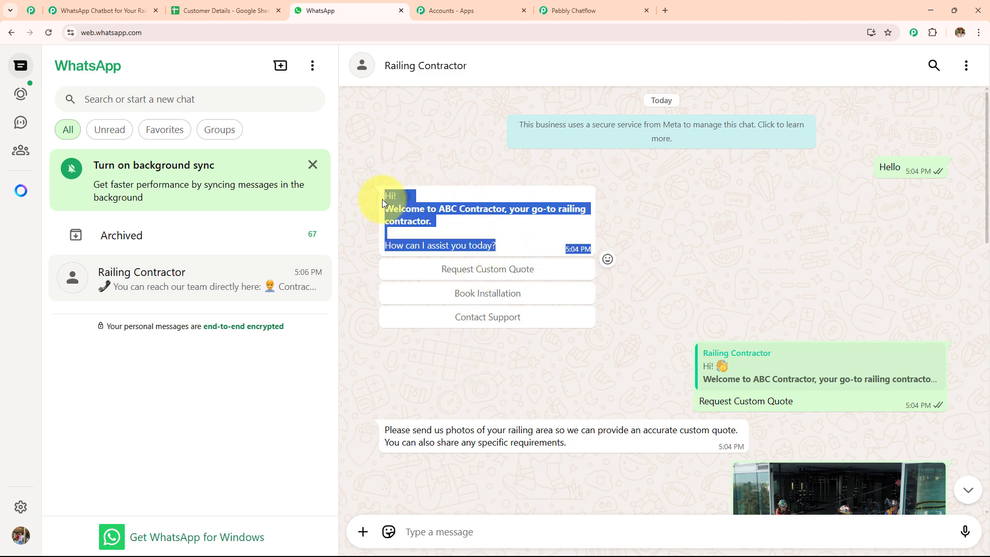
# Step: Connect a new Text + Button message node after Flow Start and position it
pyautogui.click(567, 10)
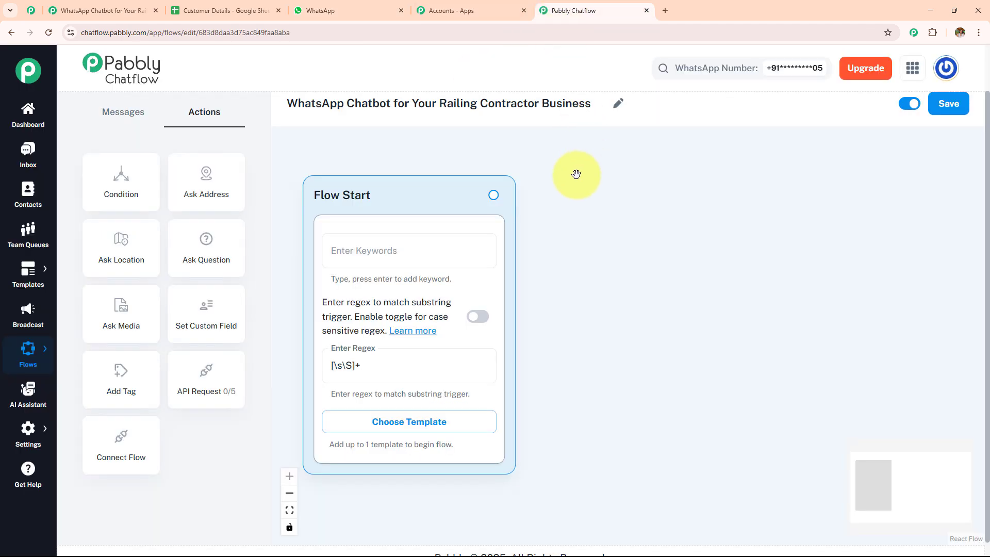
pyautogui.moveTo(495, 192); pyautogui.dragTo(594, 199)
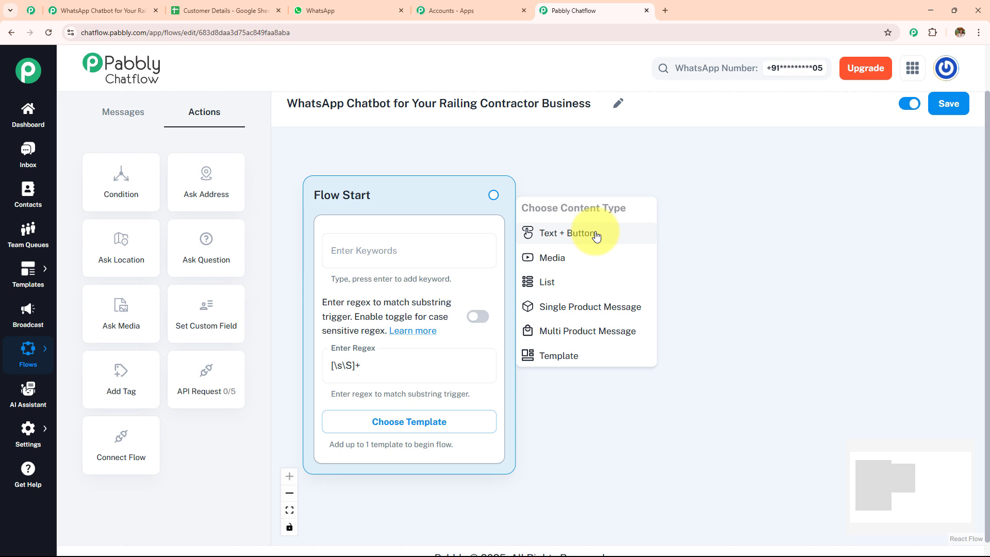
pyautogui.click(597, 236)
pyautogui.moveTo(597, 234); pyautogui.dragTo(691, 184)
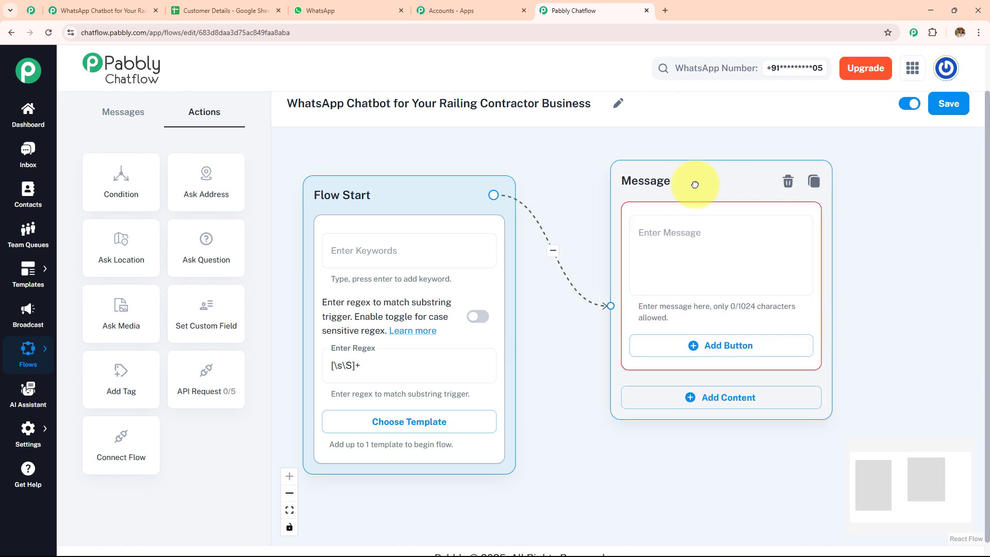
# Step: Paste the welcome text, add a blank line after the greeting, and wrap the welcome line in asterisks
pyautogui.click(685, 232)
pyautogui.hotkey('ctrl', 'v')
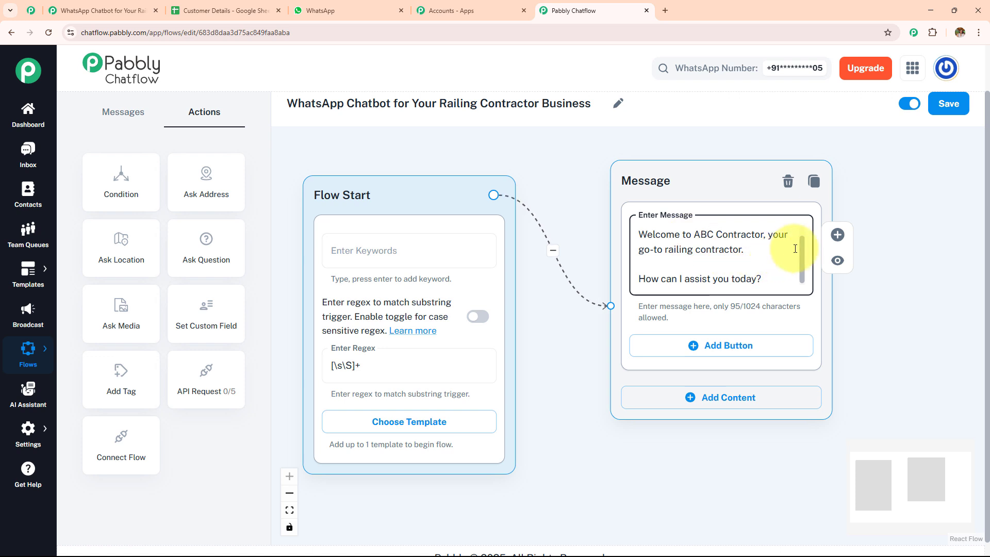
pyautogui.scroll(2, 795, 249)
pyautogui.click(678, 231)
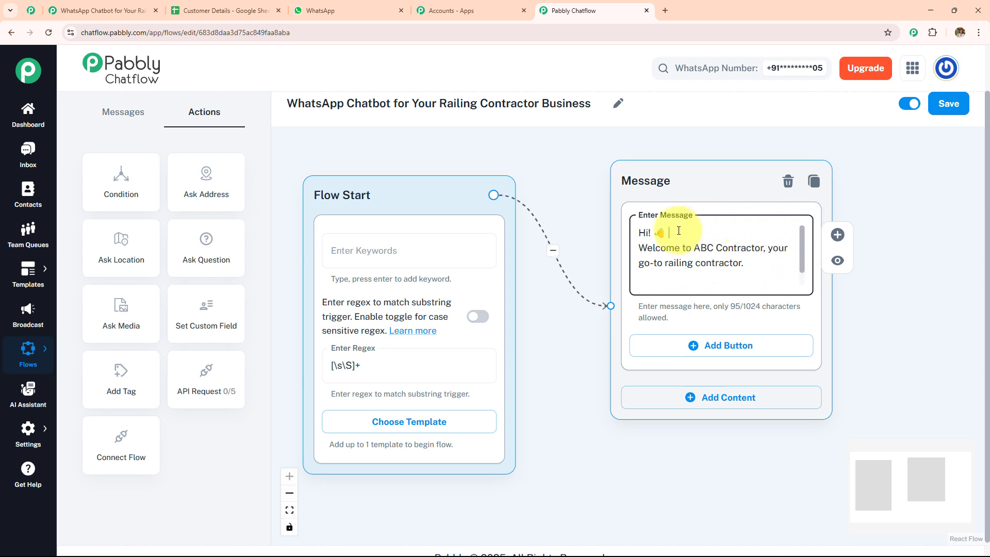
pyautogui.press('Return')
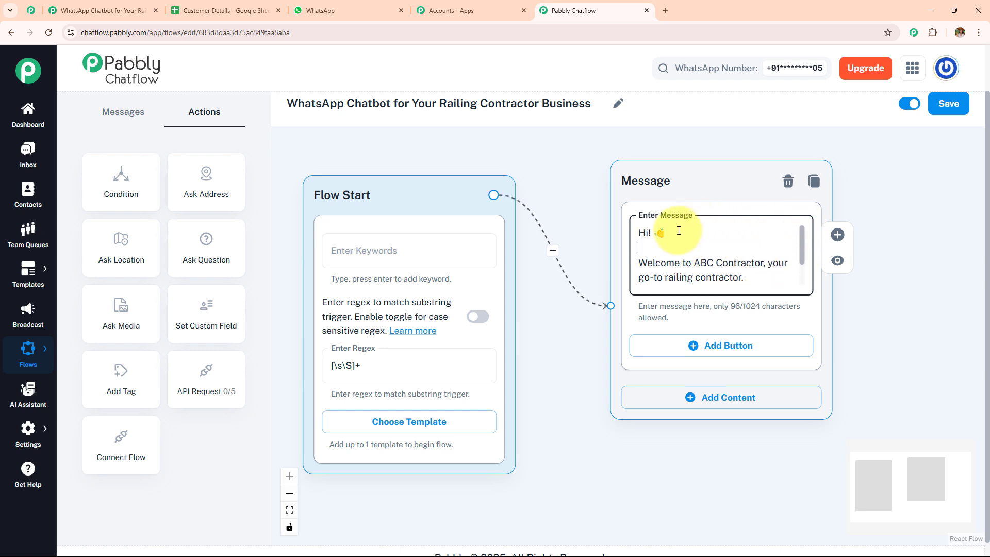
pyautogui.click(639, 266)
pyautogui.write('*')
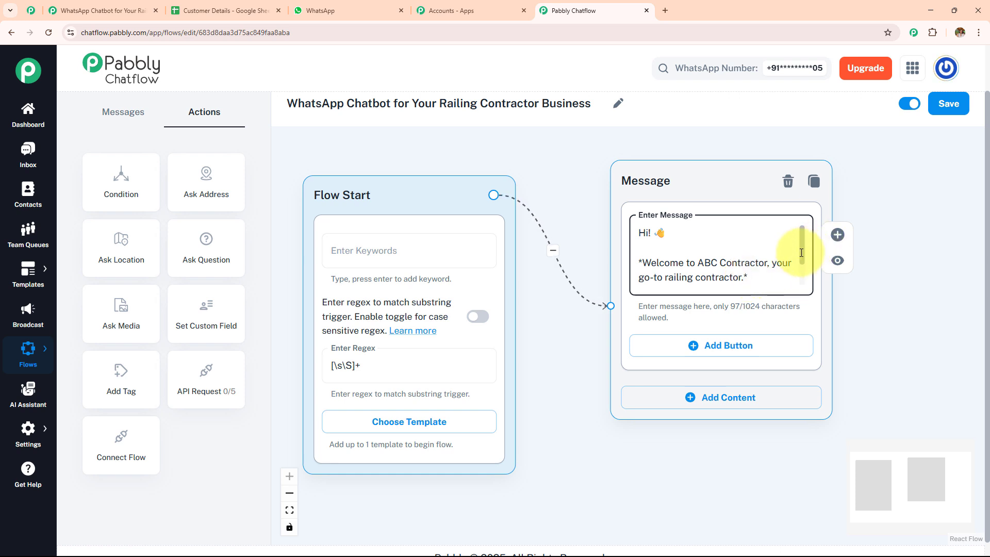
# Step: Add three reply buttons: Request Custom Quote, Book Installation and Contact Support
pyautogui.scroll(-2, 801, 252)
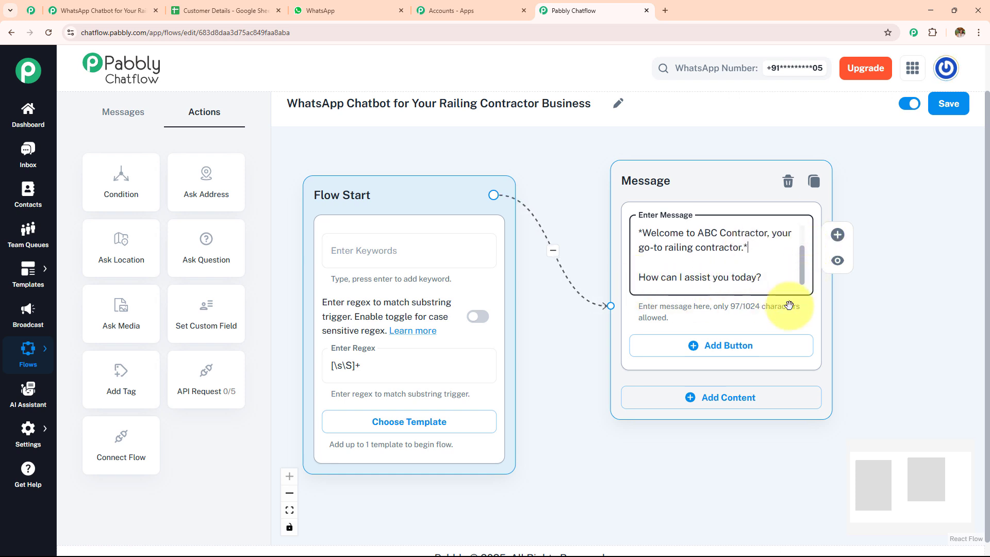
pyautogui.moveTo(884, 295); pyautogui.dragTo(619, 248)
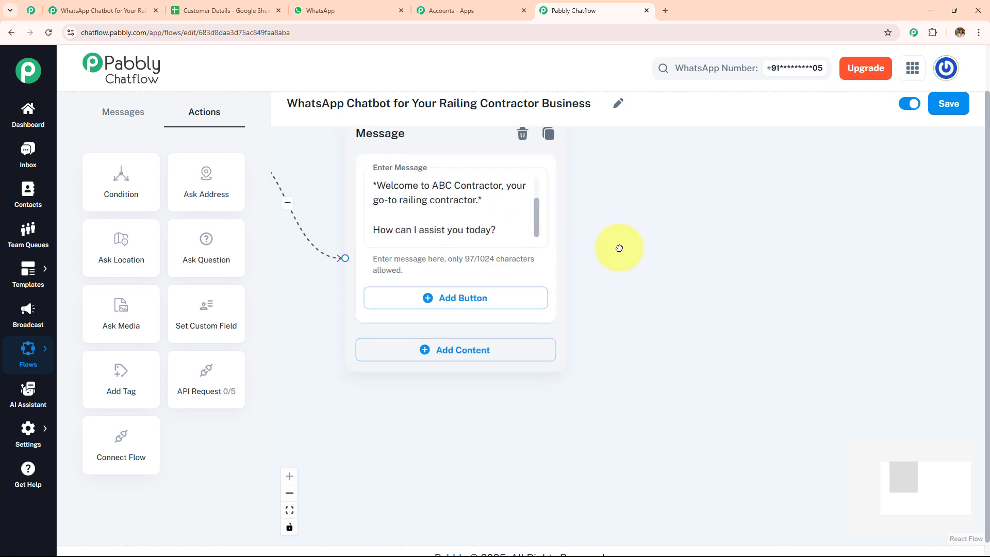
pyautogui.click(123, 113)
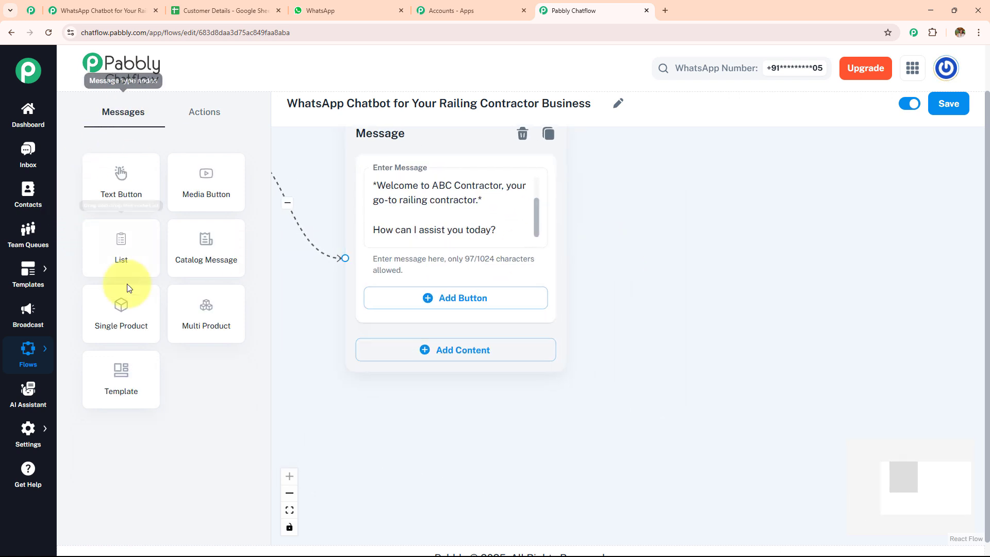
pyautogui.click(484, 348)
pyautogui.click(745, 341)
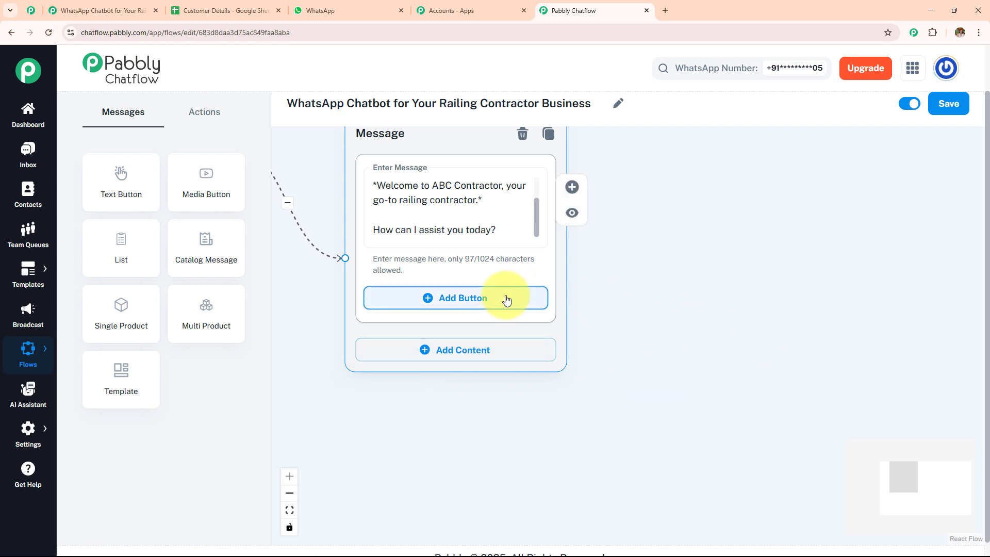
pyautogui.click(504, 298)
pyautogui.click(504, 372)
pyautogui.click(467, 447)
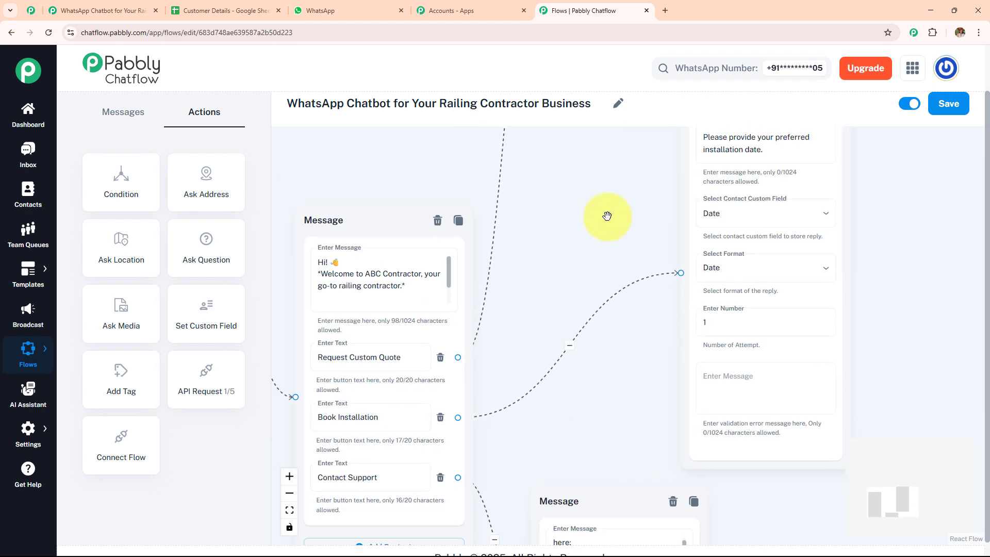
pyautogui.scroll(-3, 563, 206)
pyautogui.scroll(2, 551, 201)
pyautogui.moveTo(543, 194); pyautogui.dragTo(593, 205)
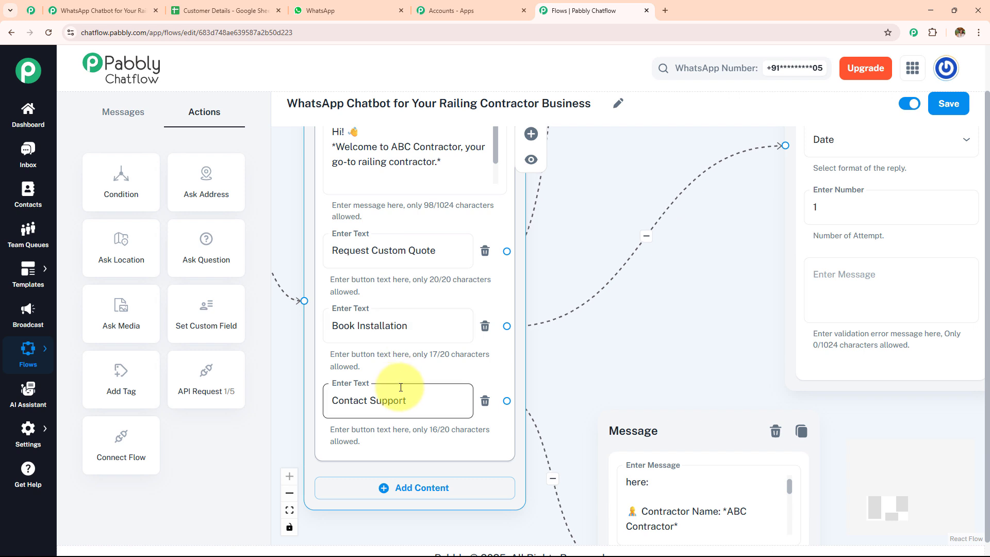
pyautogui.moveTo(581, 328); pyautogui.dragTo(545, 243)
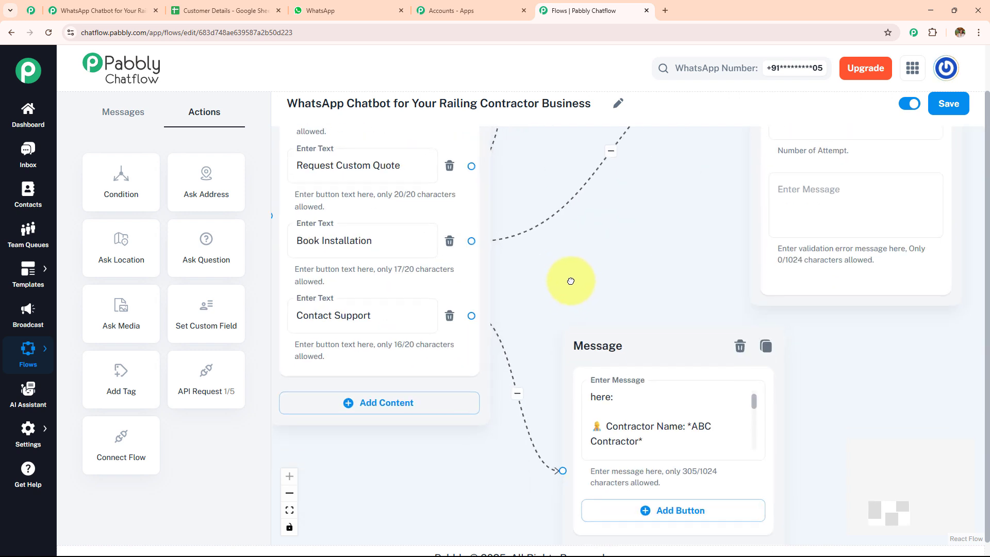
pyautogui.moveTo(753, 405); pyautogui.dragTo(758, 457)
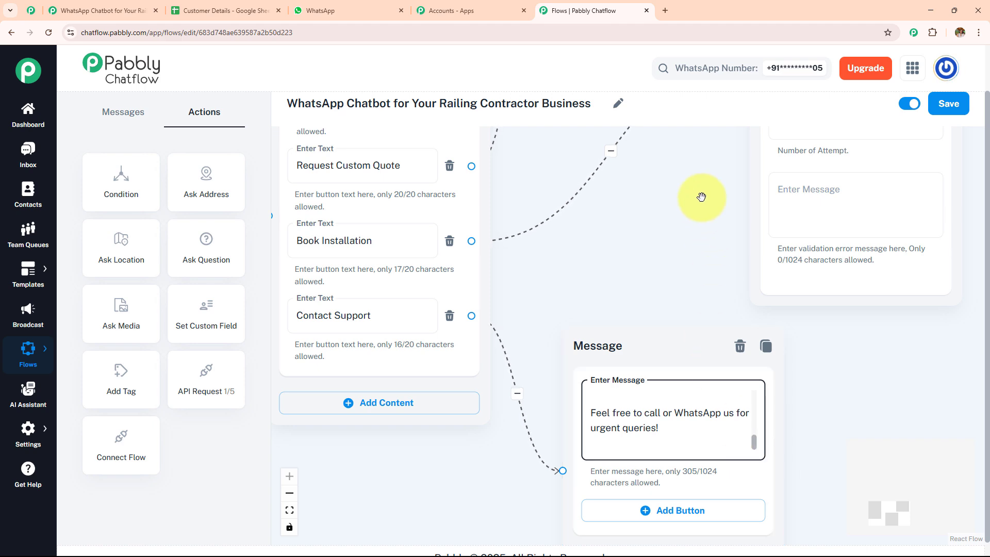
pyautogui.moveTo(701, 196); pyautogui.dragTo(530, 365)
pyautogui.moveTo(561, 294); pyautogui.dragTo(507, 442)
# Step: Pan the canvas to the question and thank-you message nodes, then select the Media Question step
pyautogui.moveTo(496, 276); pyautogui.dragTo(416, 301)
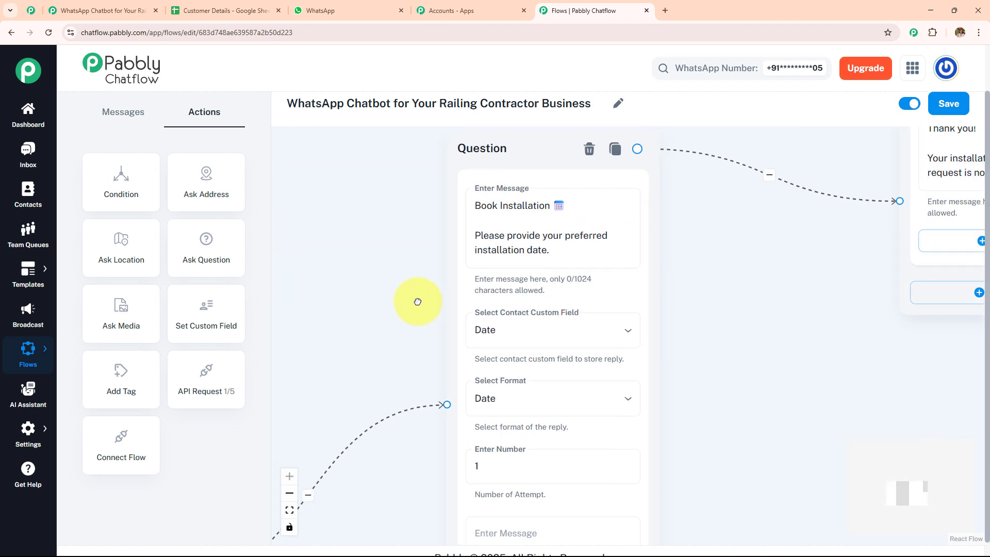
pyautogui.moveTo(803, 251); pyautogui.dragTo(557, 411)
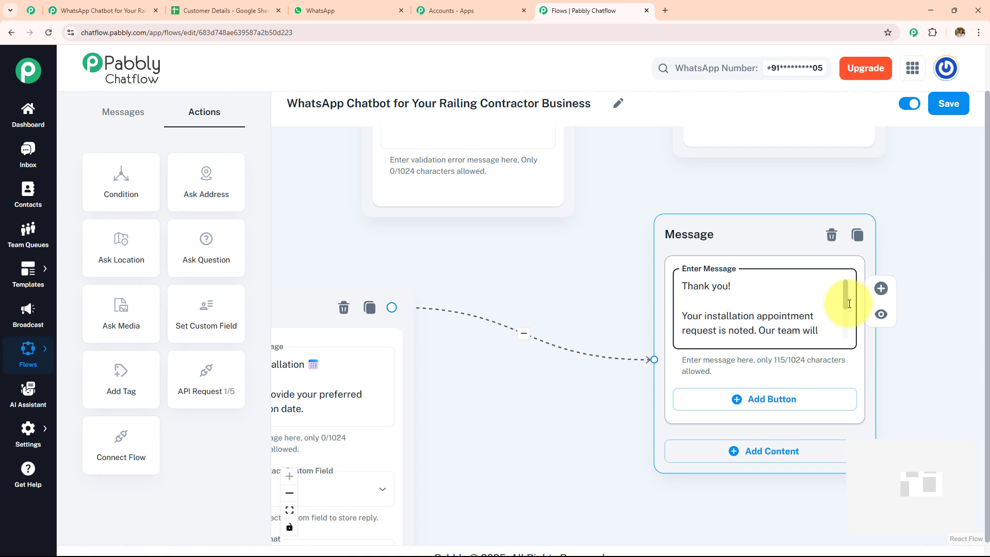
pyautogui.scroll(-2, 847, 300)
pyautogui.scroll(-1, 850, 319)
pyautogui.scroll(-2, 851, 319)
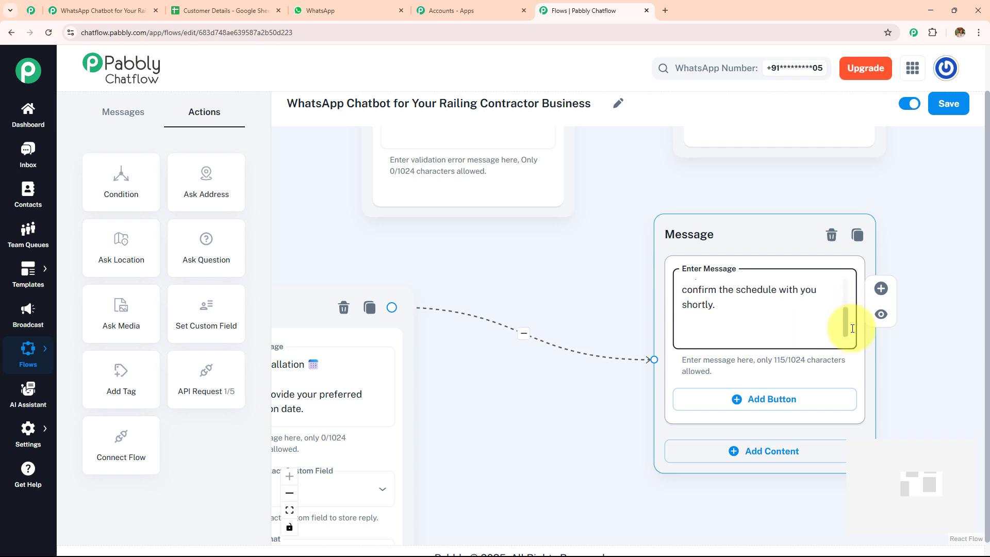
pyautogui.scroll(1, 853, 321)
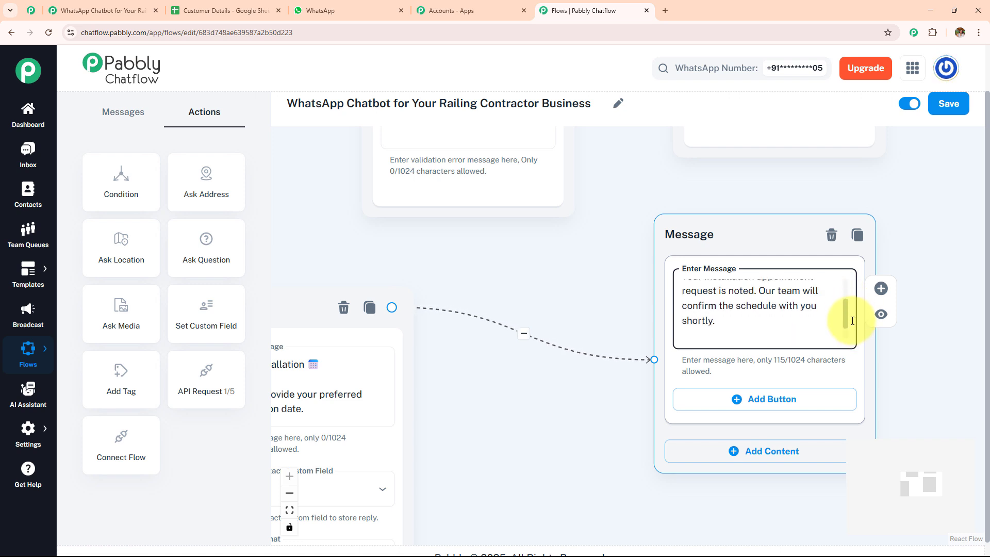
pyautogui.moveTo(539, 274); pyautogui.dragTo(846, 479)
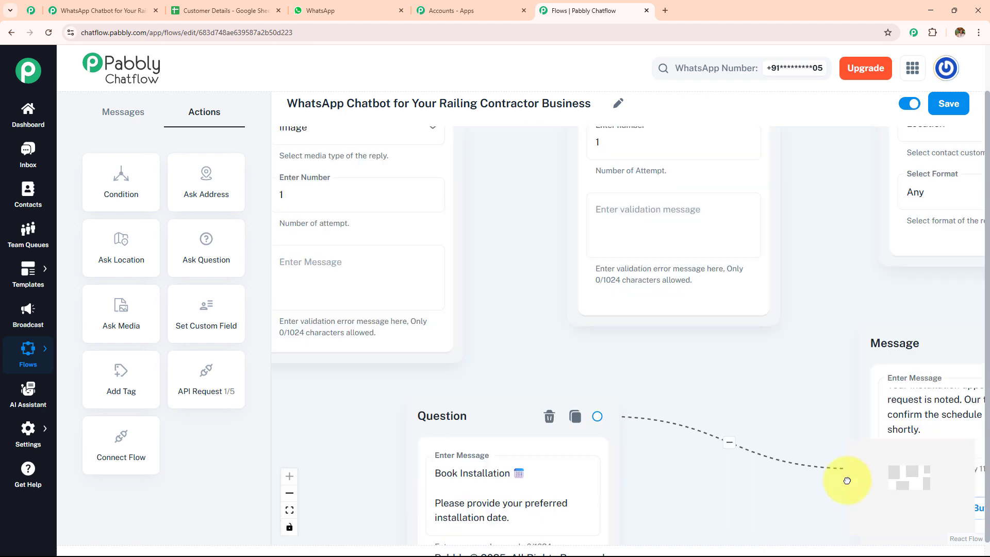
pyautogui.scroll(-3, 665, 415)
pyautogui.moveTo(661, 415); pyautogui.dragTo(593, 477)
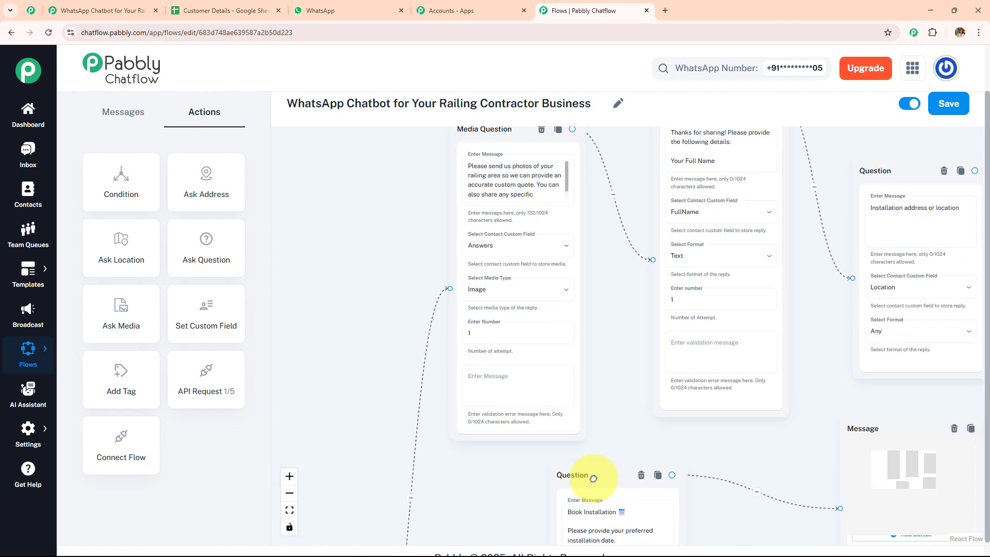
pyautogui.scroll(5, 566, 416)
pyautogui.scroll(2, 562, 356)
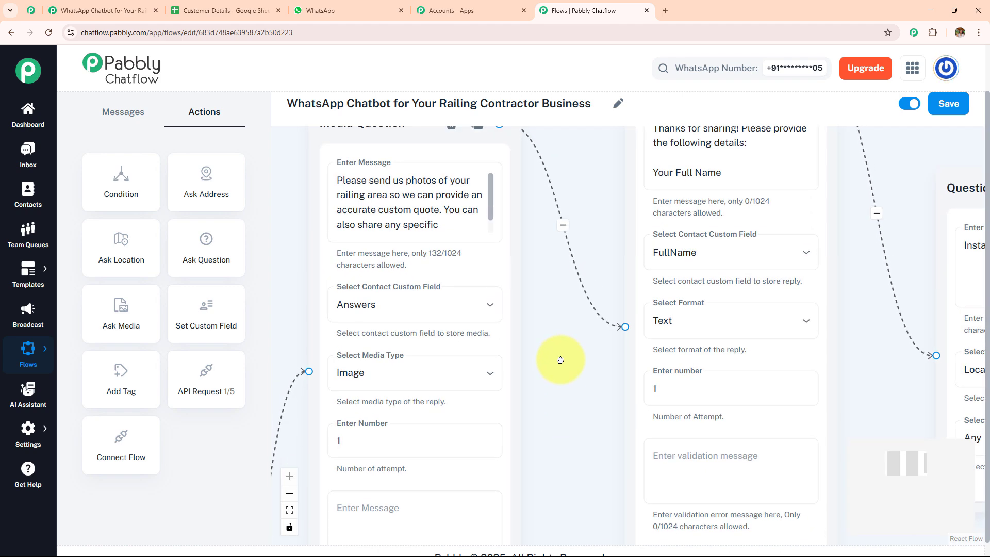
pyautogui.scroll(1, 557, 353)
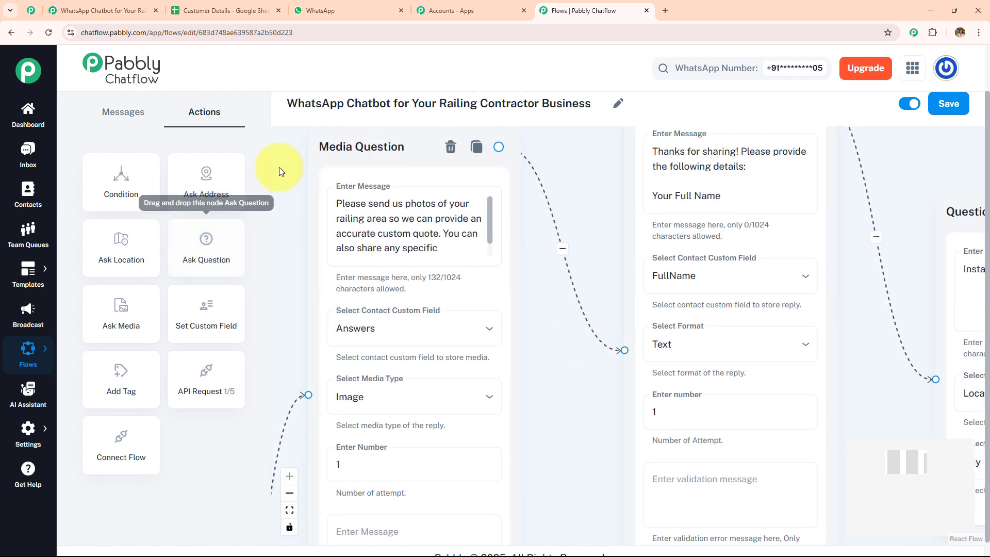
pyautogui.click(390, 149)
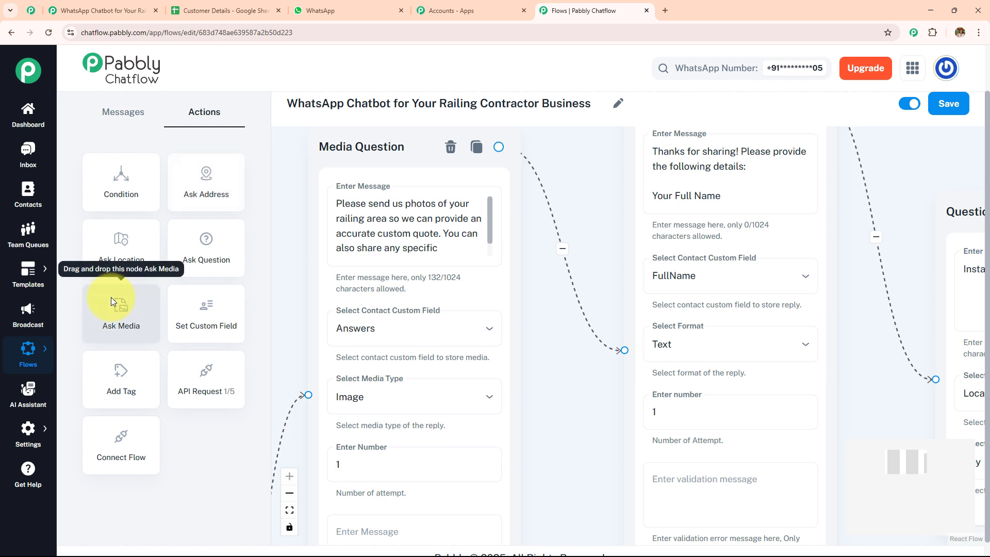
pyautogui.moveTo(111, 297); pyautogui.dragTo(571, 203)
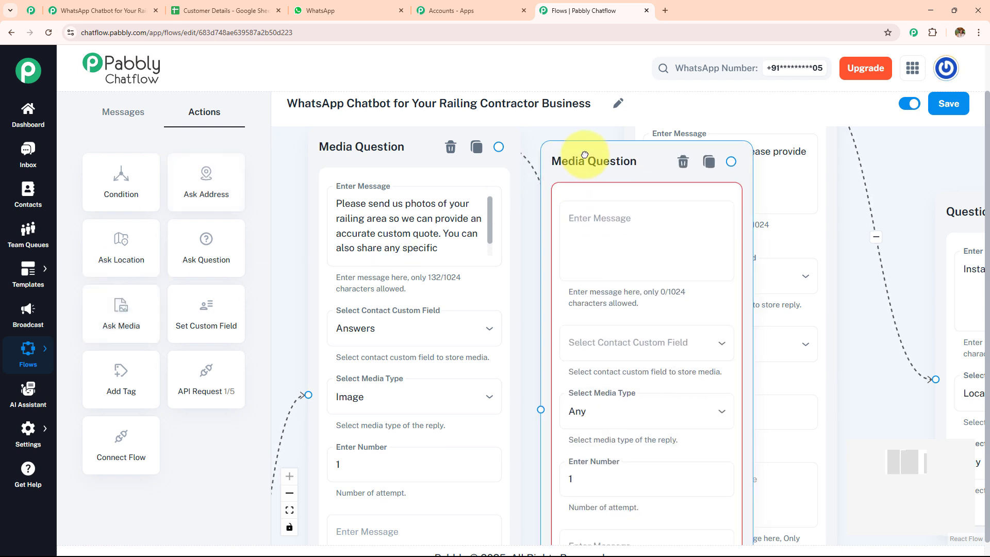
pyautogui.click(623, 335)
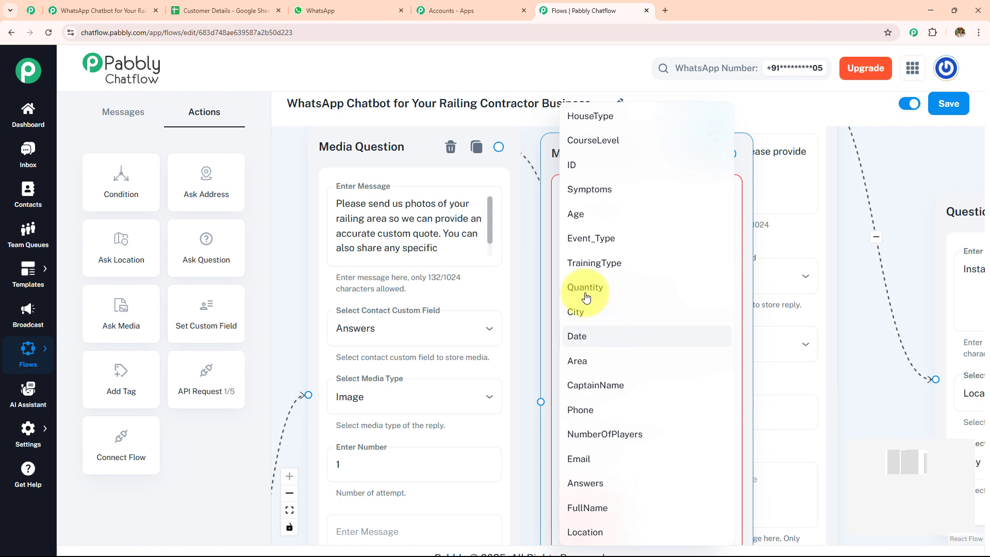
pyautogui.click(531, 281)
pyautogui.click(692, 158)
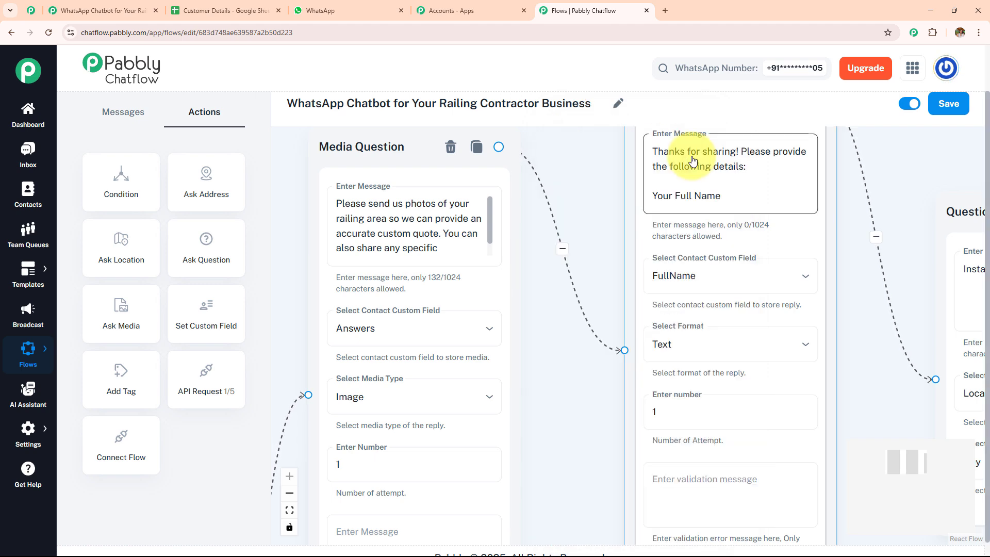
pyautogui.moveTo(559, 338); pyautogui.dragTo(570, 296)
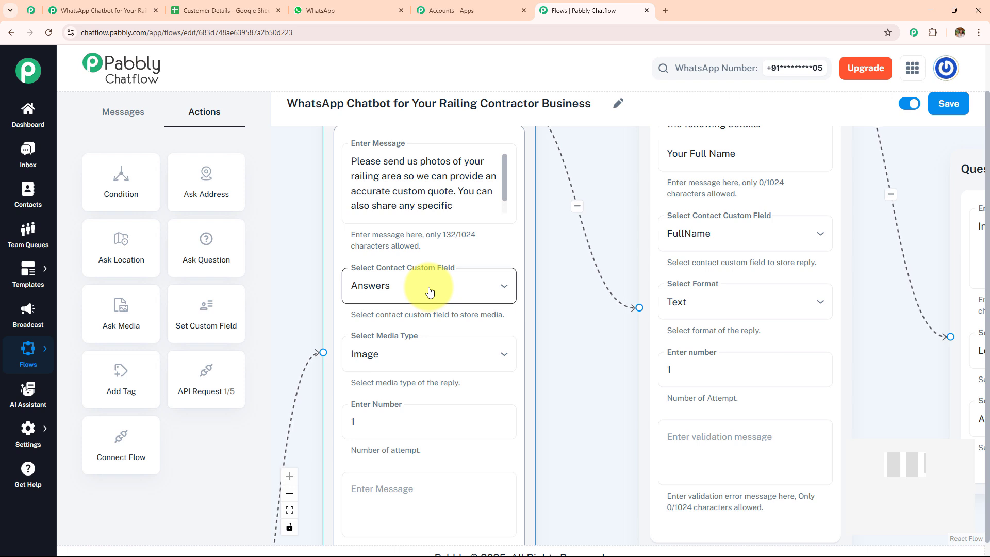
# Step: Open Contact Custom Fields (Answers, FullName, Location) in a new tab, browse it, and go back to Flows
pyautogui.moveTo(21, 456)
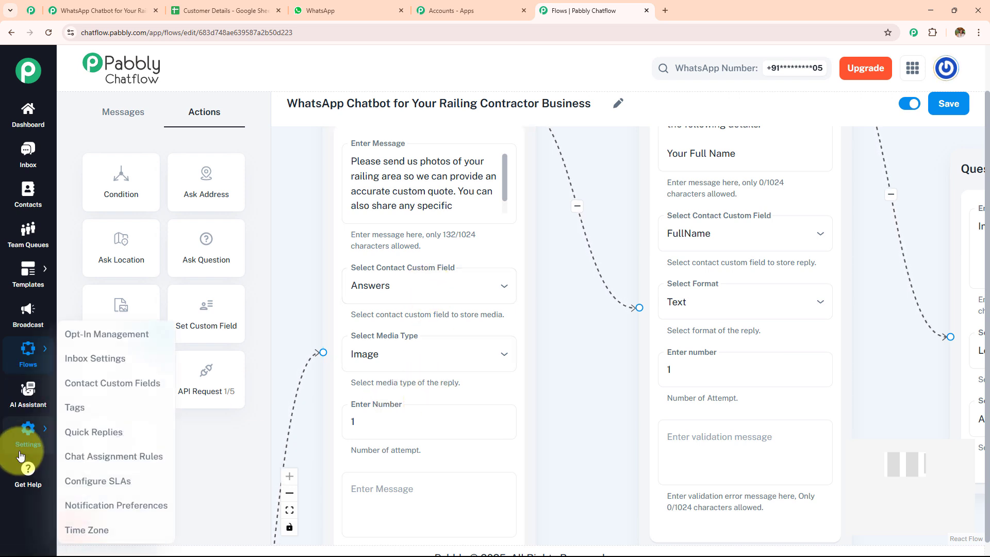
pyautogui.keyDown('ctrl'); pyautogui.click(111, 386); pyautogui.keyUp('ctrl')
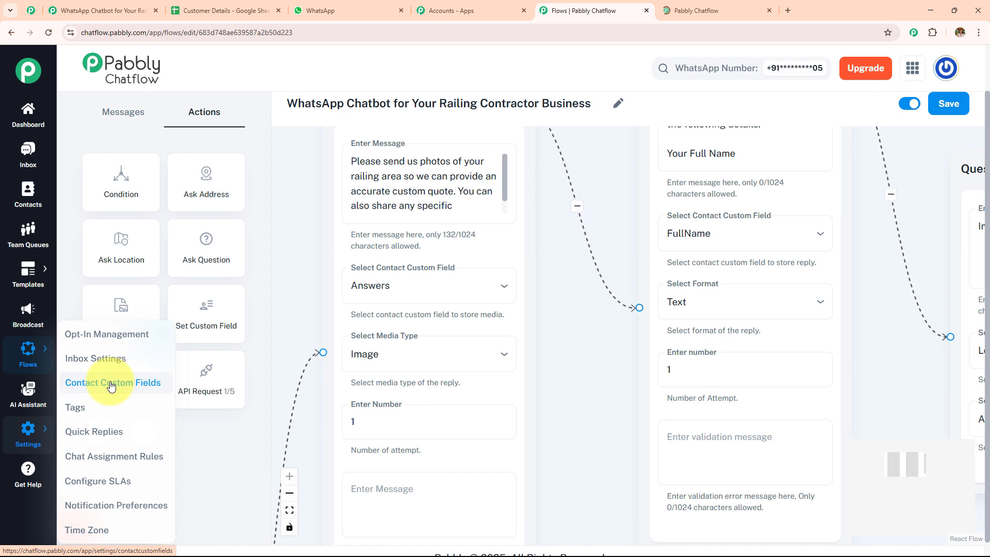
pyautogui.click(714, 11)
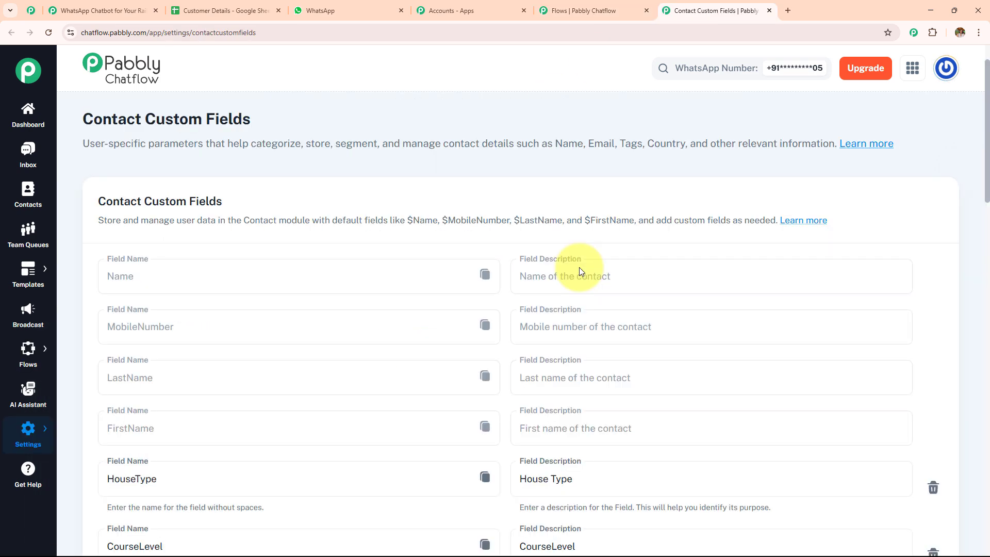
pyautogui.scroll(-14, 580, 267)
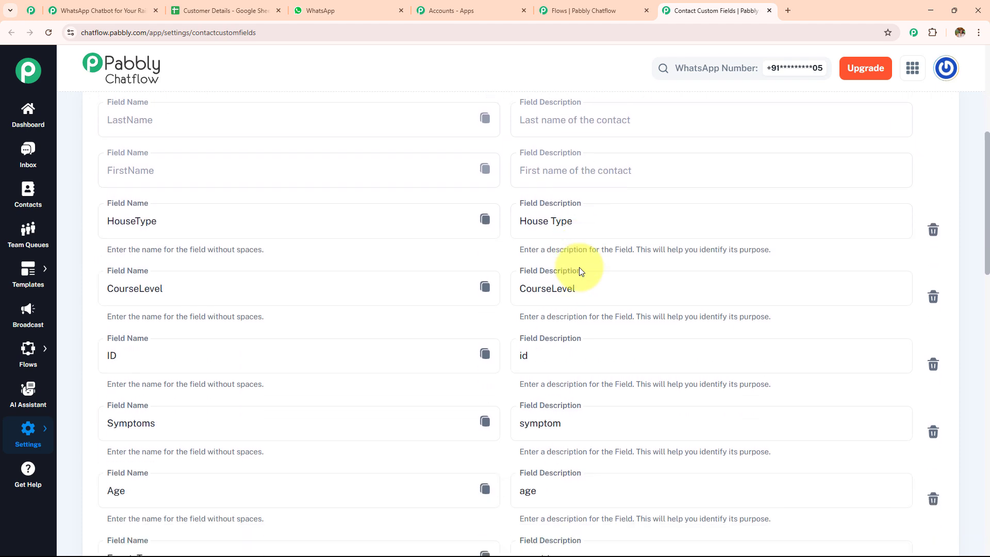
pyautogui.scroll(-10, 579, 267)
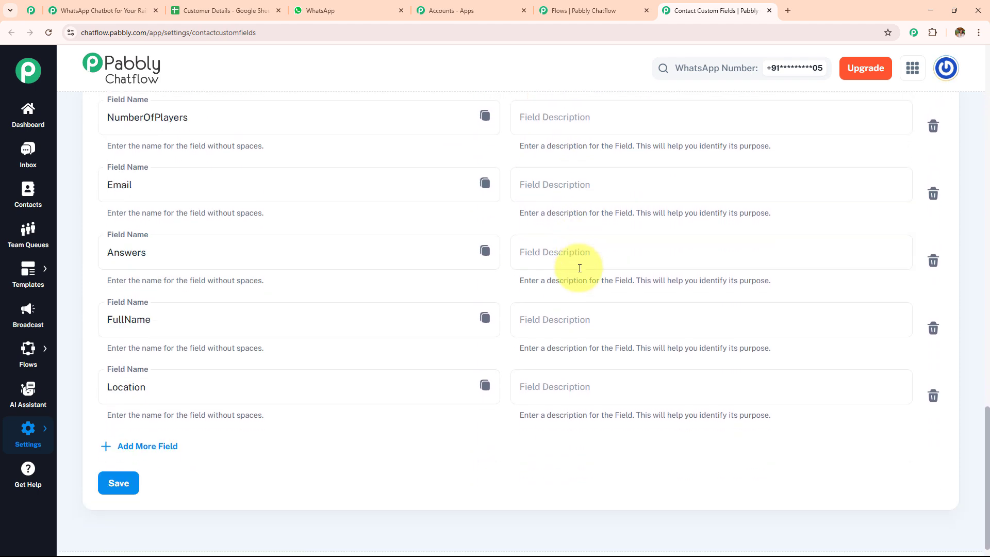
pyautogui.click(602, 8)
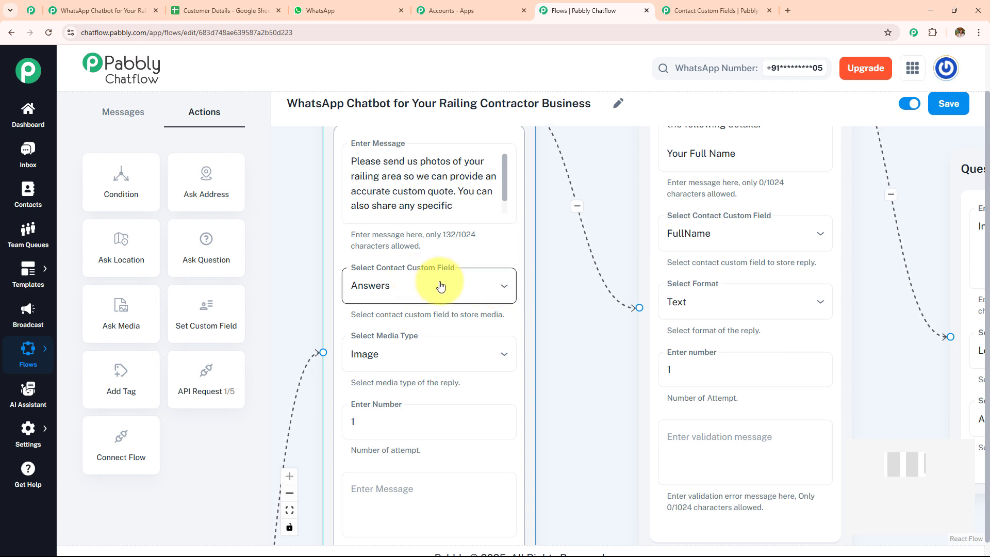
pyautogui.click(406, 349)
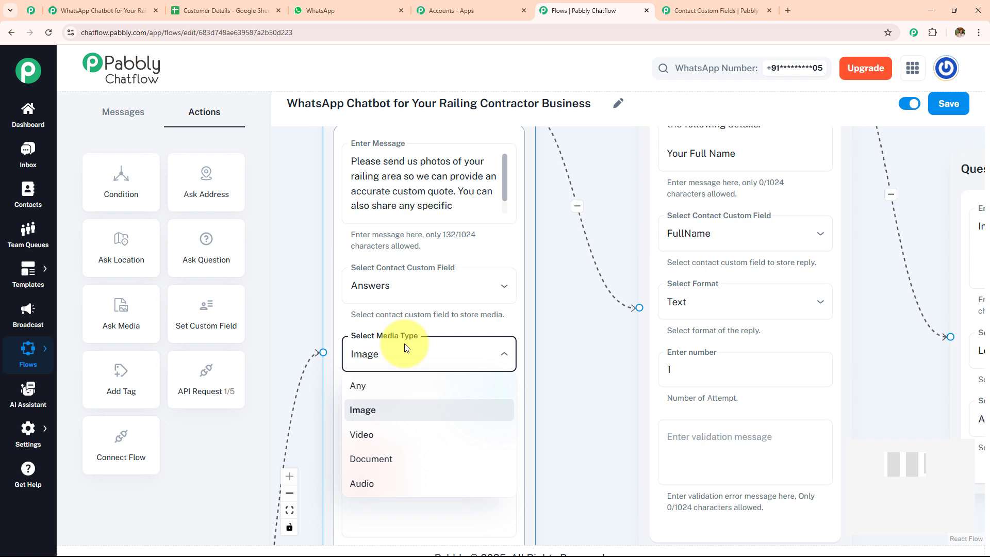
pyautogui.click(406, 349)
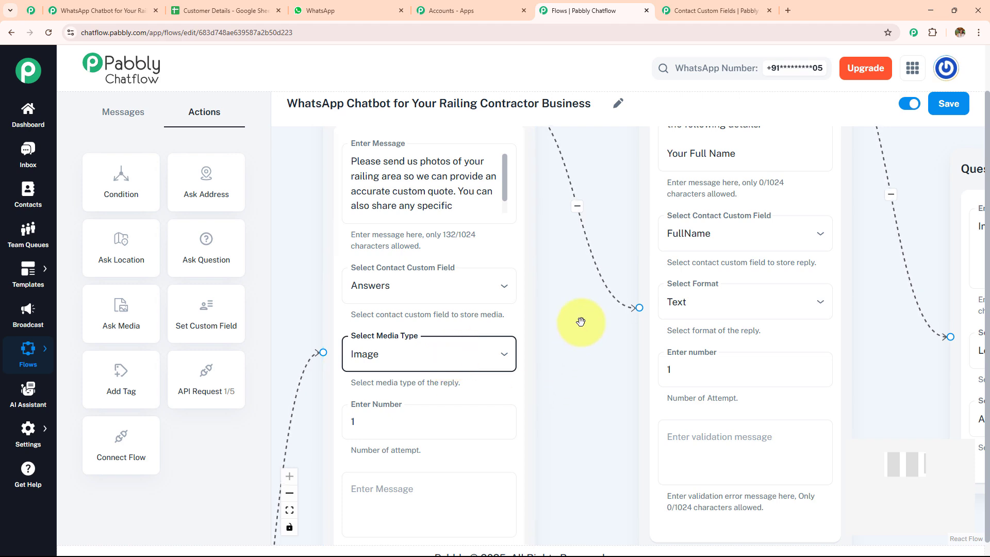
pyautogui.moveTo(536, 369); pyautogui.dragTo(380, 410)
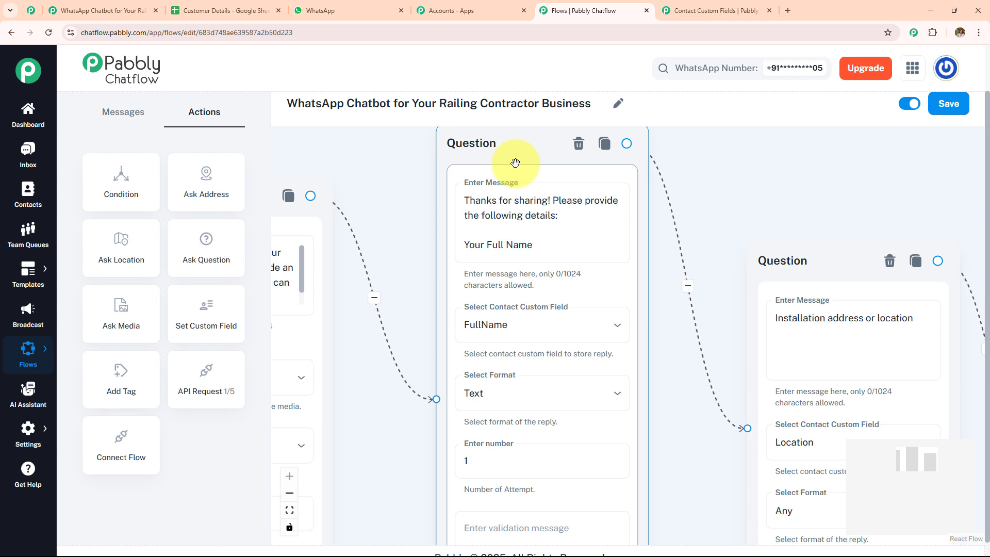
pyautogui.moveTo(673, 345); pyautogui.dragTo(571, 332)
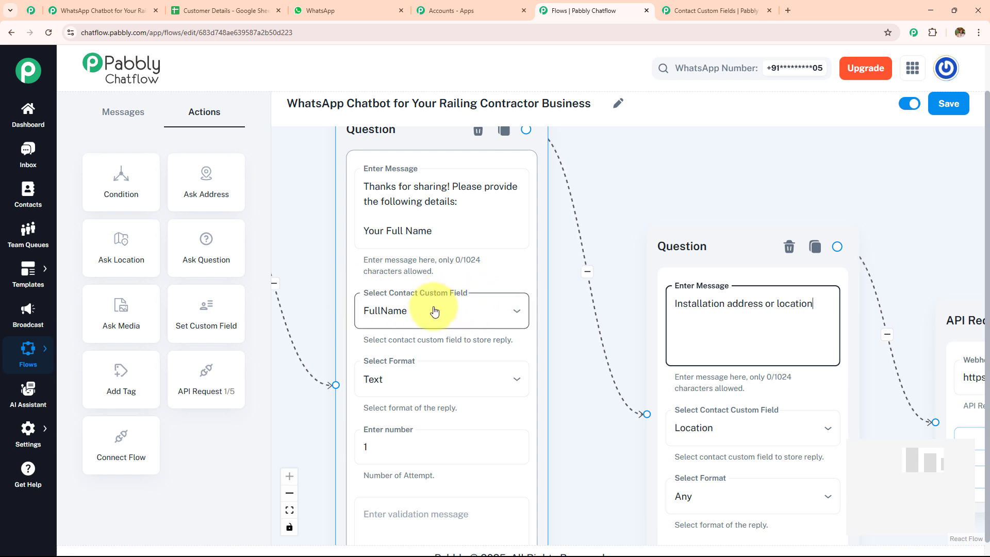
pyautogui.moveTo(575, 372); pyautogui.dragTo(341, 295)
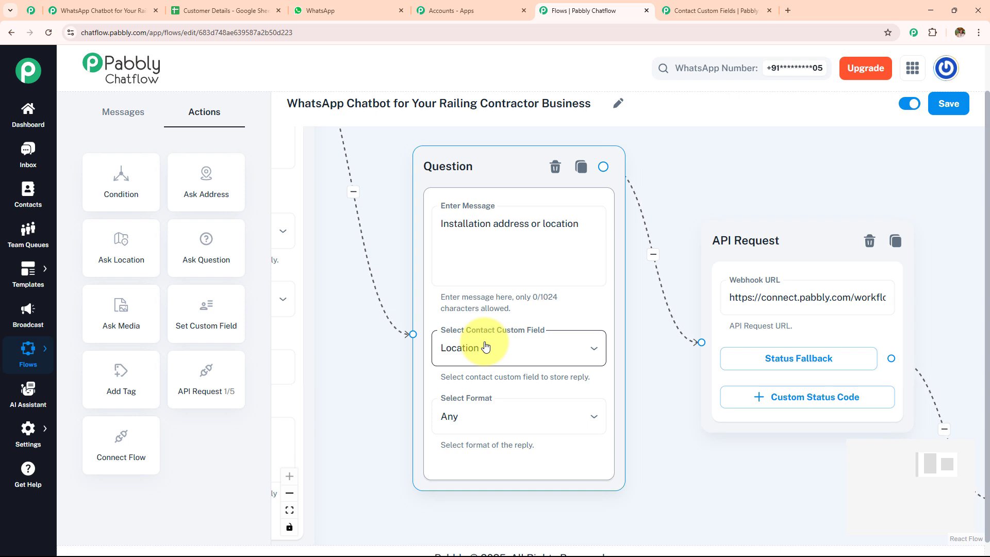
pyautogui.click(713, 11)
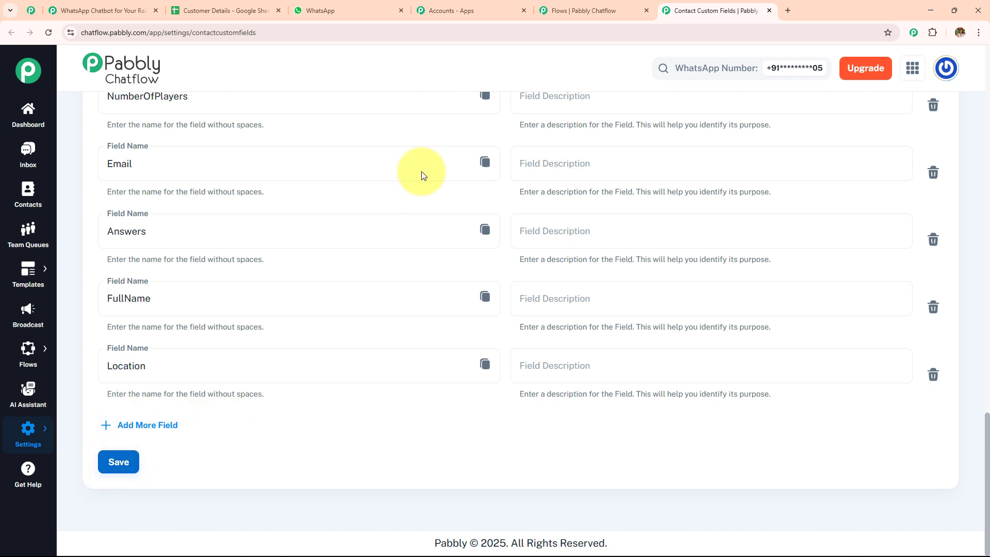
pyautogui.click(588, 10)
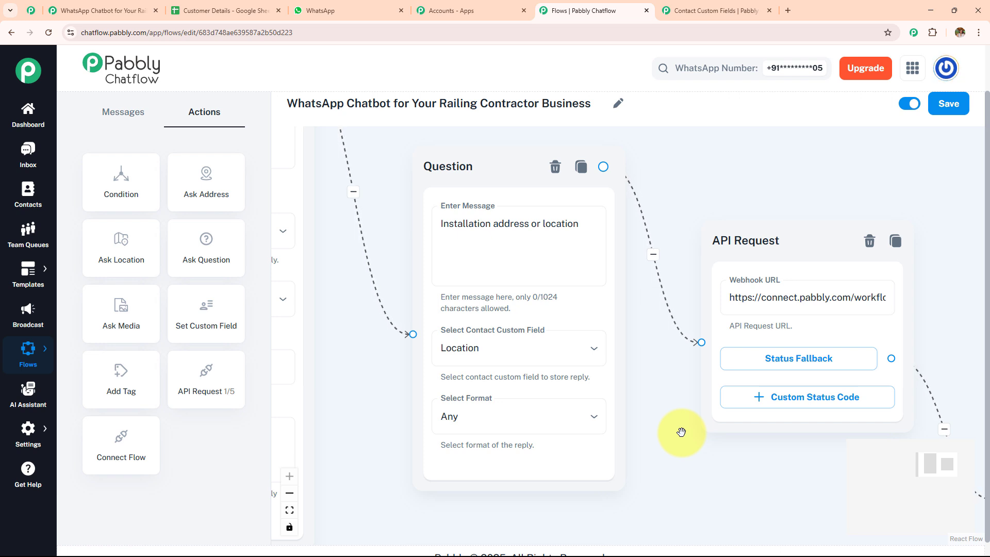
pyautogui.moveTo(681, 432); pyautogui.dragTo(504, 427)
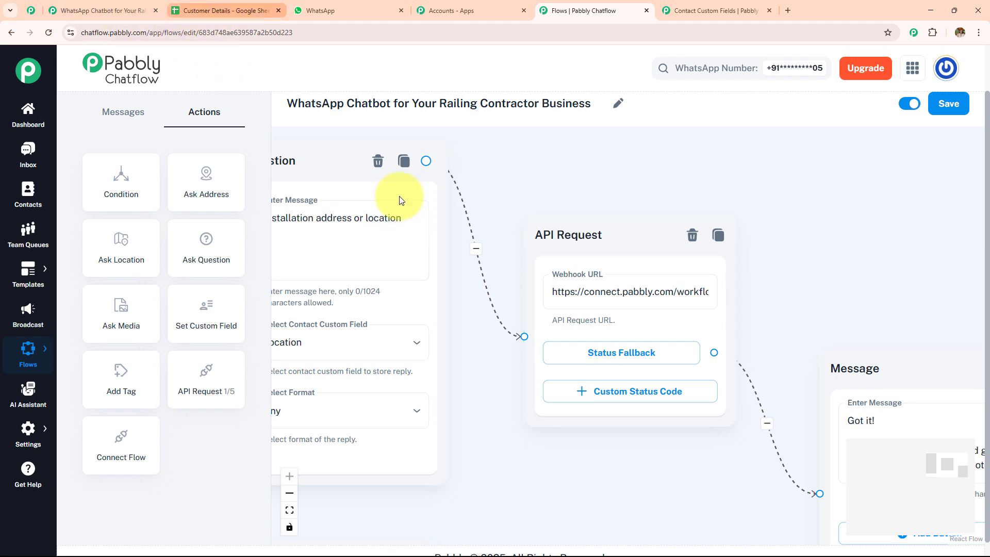
# Step: Check the Customer Details sheet columns and recentre the flow on the API Request step
pyautogui.click(211, 10)
pyautogui.click(595, 10)
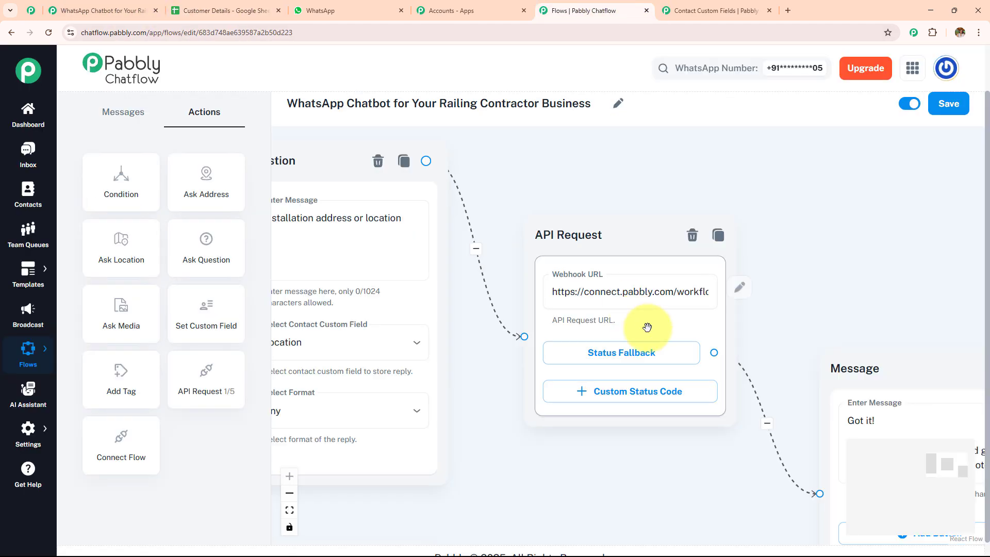
pyautogui.moveTo(813, 296); pyautogui.dragTo(561, 268)
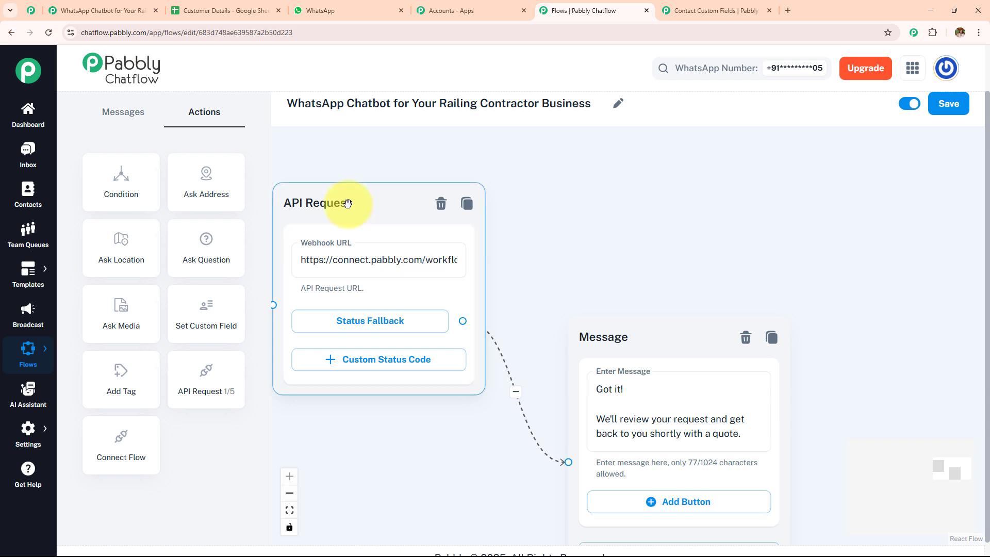
pyautogui.moveTo(547, 225); pyautogui.dragTo(659, 245)
# Step: Add a second API Request step to the canvas and open its Webhook URL settings
pyautogui.moveTo(224, 389); pyautogui.dragTo(517, 229)
pyautogui.click(554, 299)
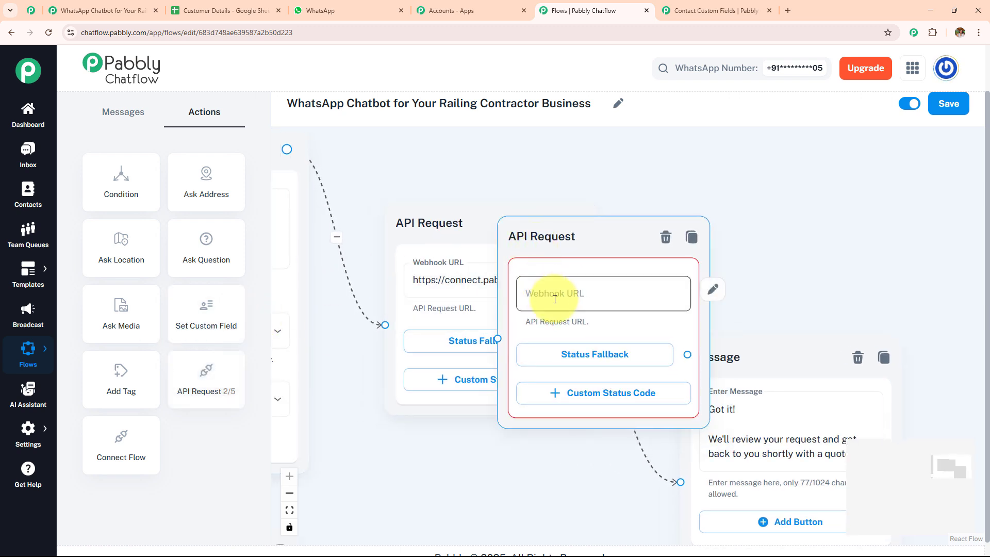
pyautogui.click(554, 299)
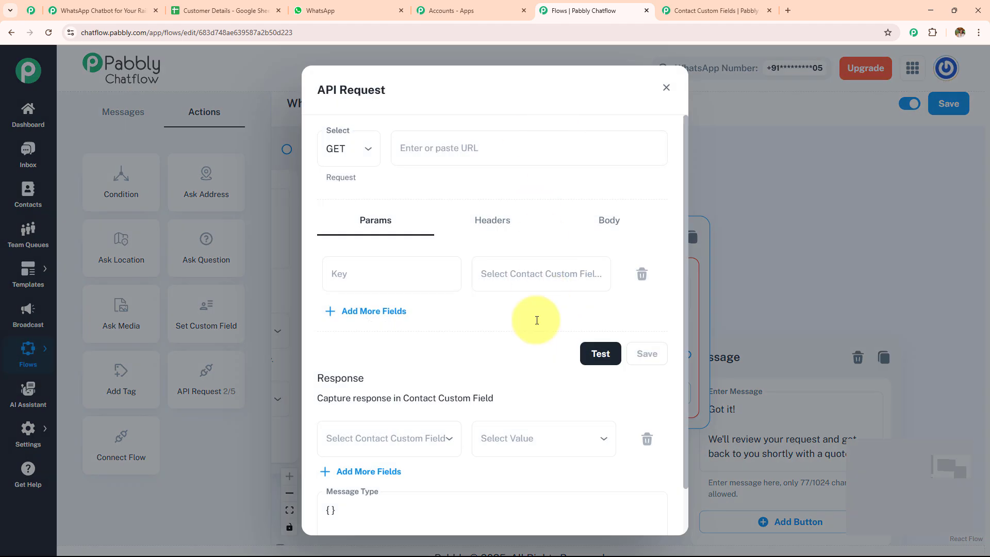
pyautogui.click(97, 10)
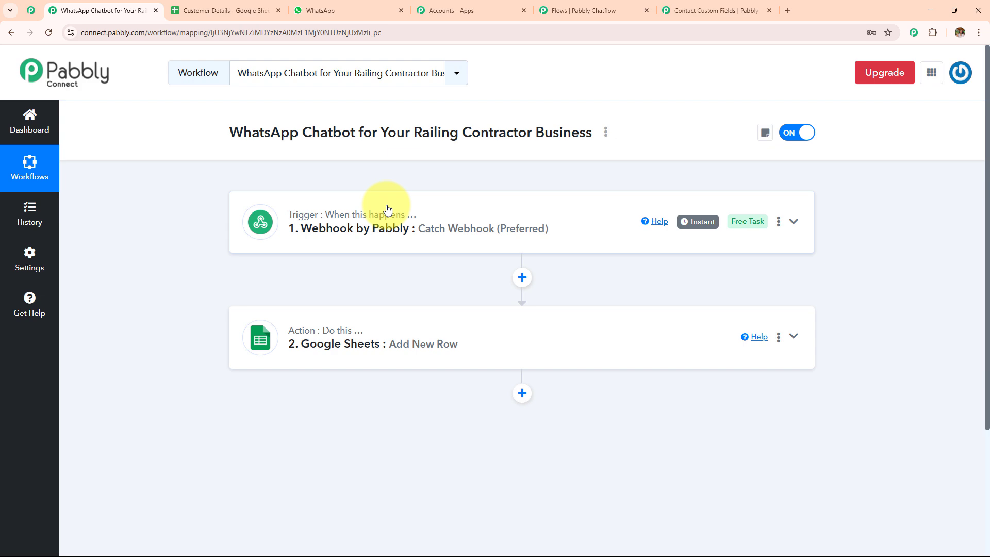
# Step: Expand the Pabbly Connect webhook trigger to view its URL
pyautogui.click(493, 230)
pyautogui.scroll(-4, 508, 240)
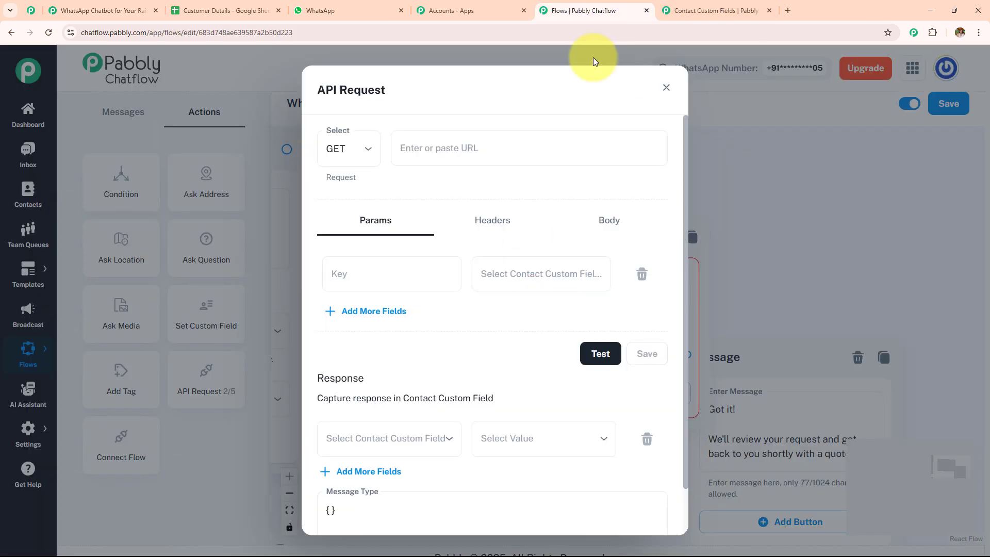
pyautogui.click(587, 11)
# Step: Set the new API request to POST with three parameter rows, then close its settings
pyautogui.click(345, 147)
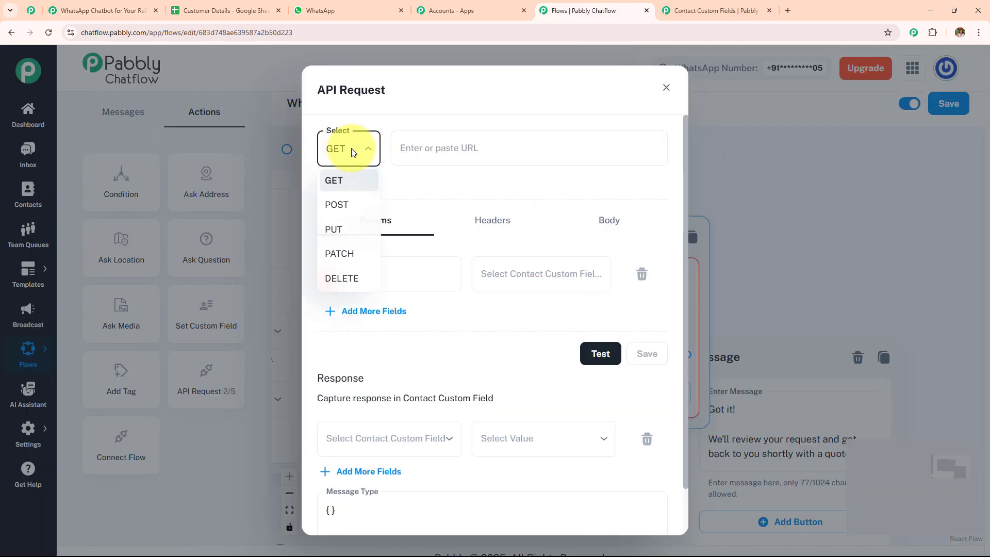
pyautogui.click(356, 208)
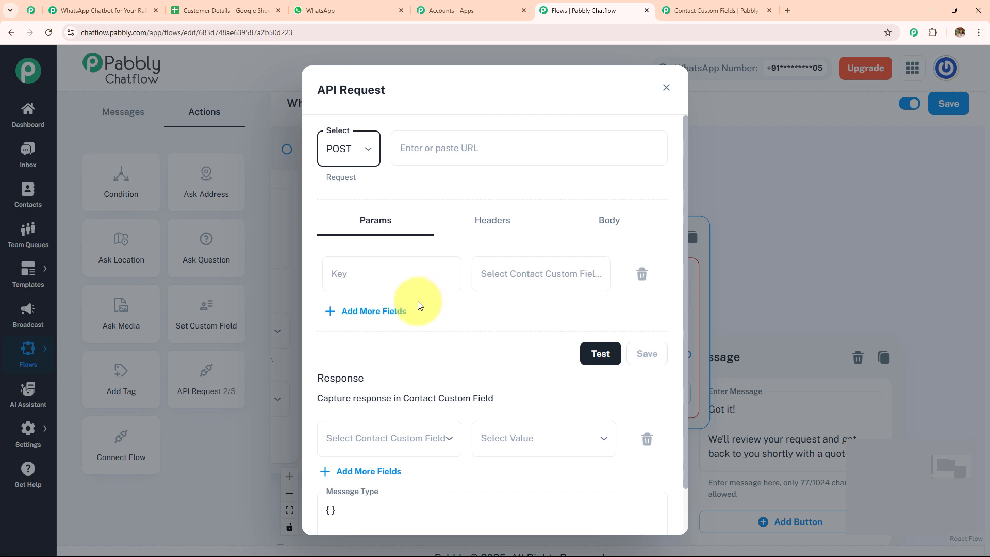
pyautogui.click(376, 311)
pyautogui.click(377, 363)
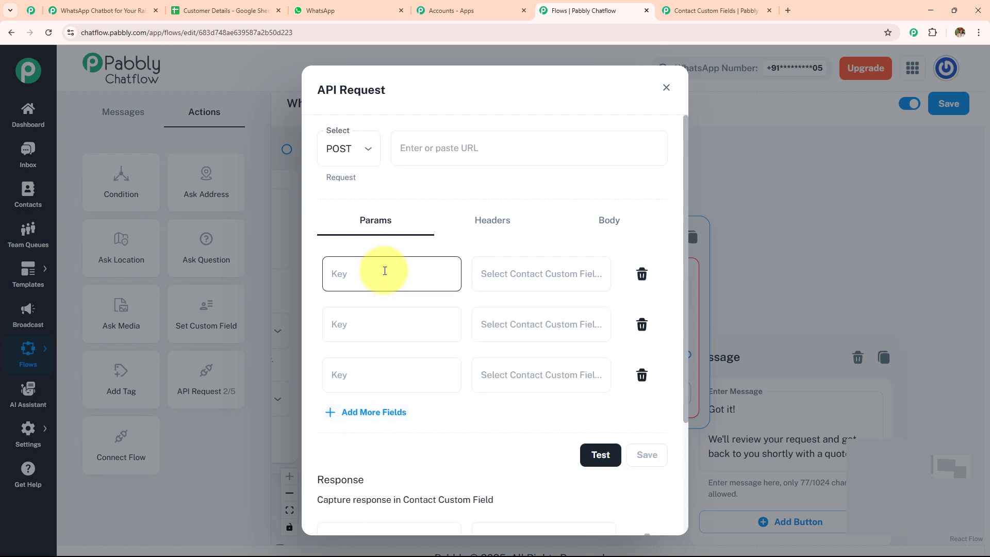
pyautogui.click(515, 276)
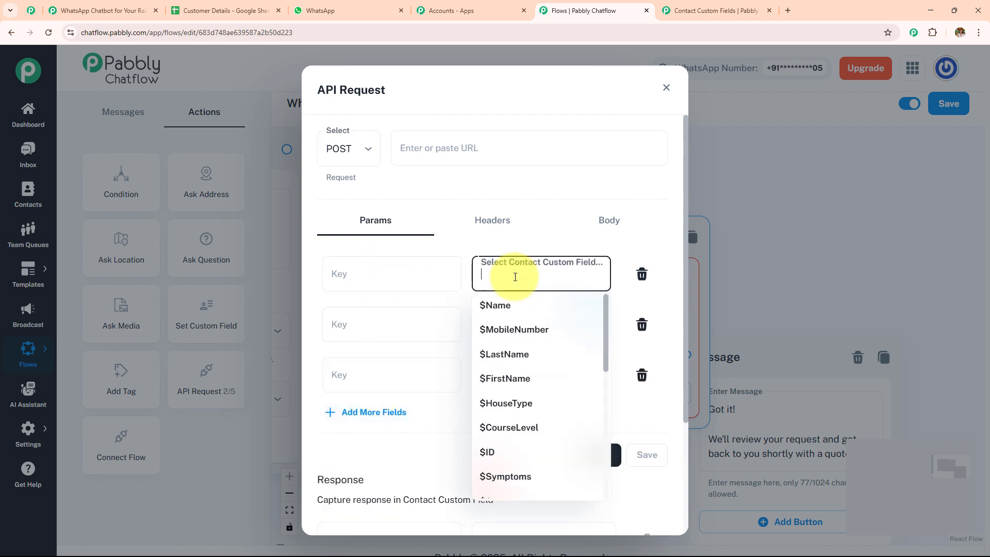
pyautogui.click(515, 276)
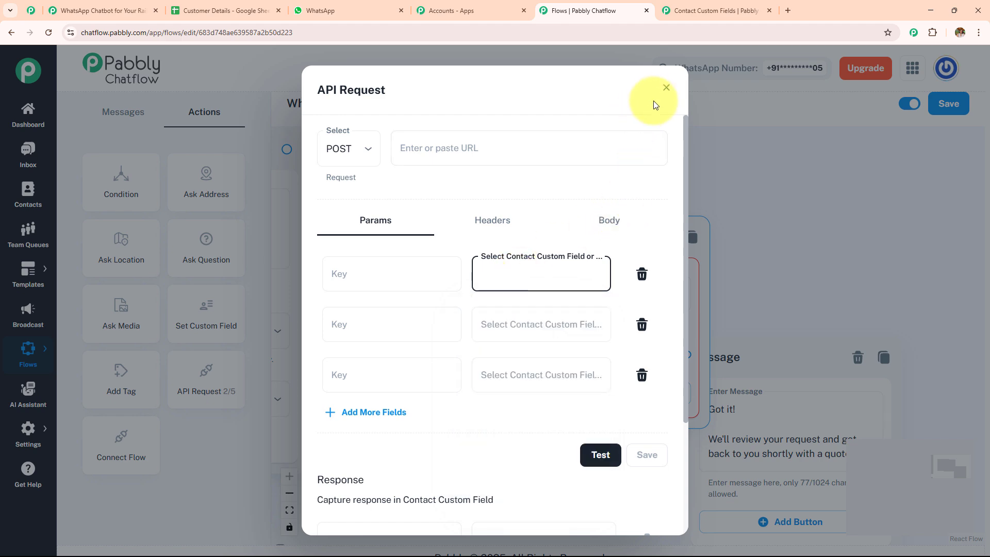
pyautogui.click(666, 88)
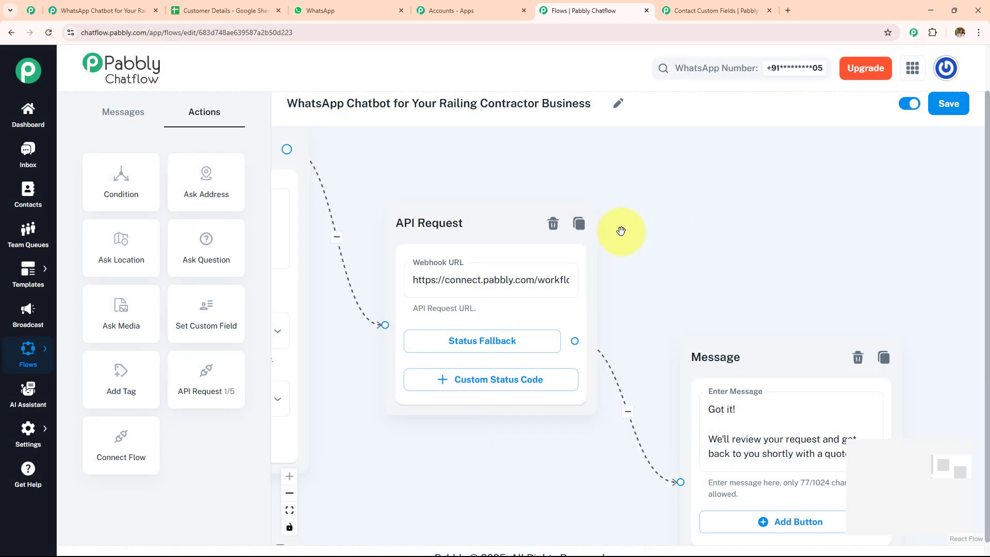
# Step: Review the API Request's Image, Name and Location parameters, their mapped values and headers
pyautogui.click(560, 282)
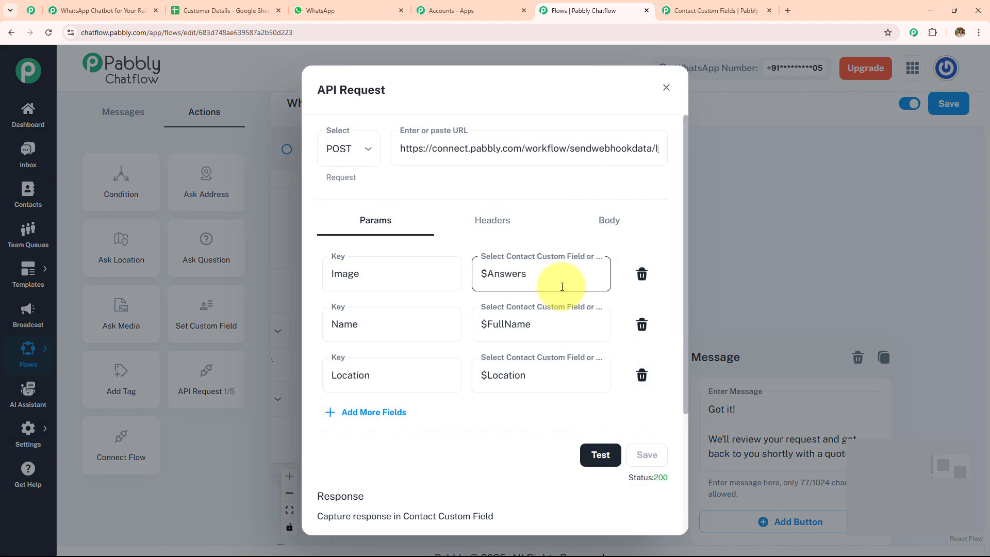
pyautogui.click(360, 284)
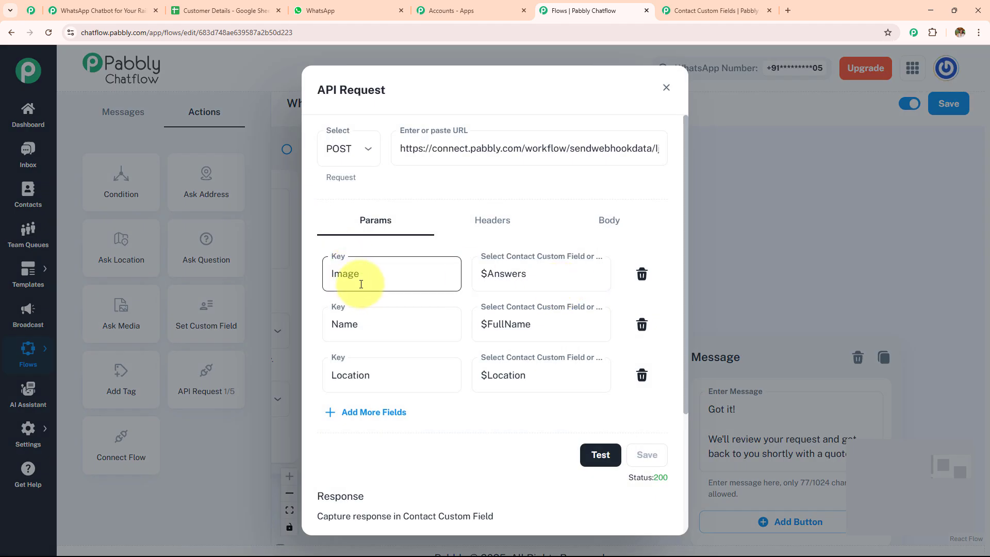
pyautogui.click(365, 303)
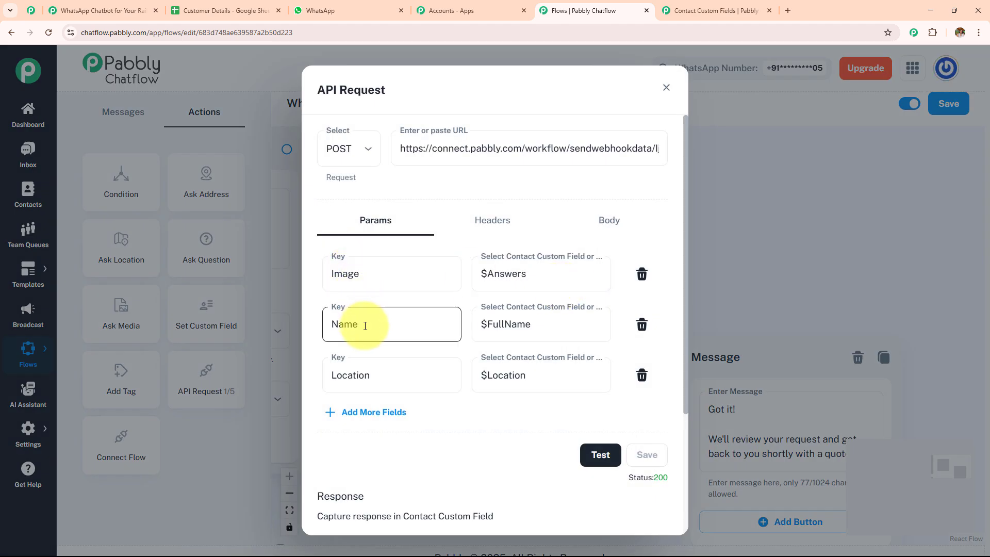
pyautogui.click(383, 371)
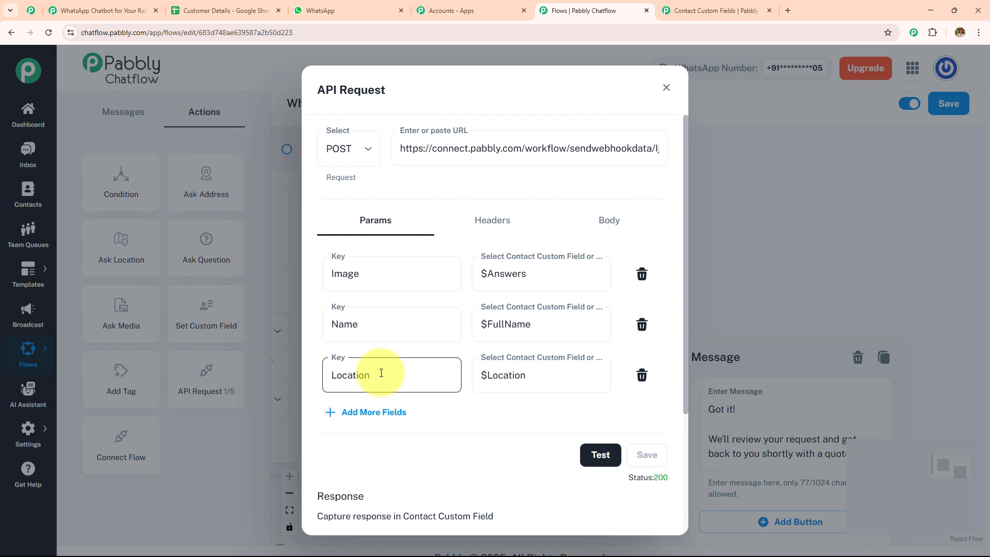
pyautogui.click(554, 271)
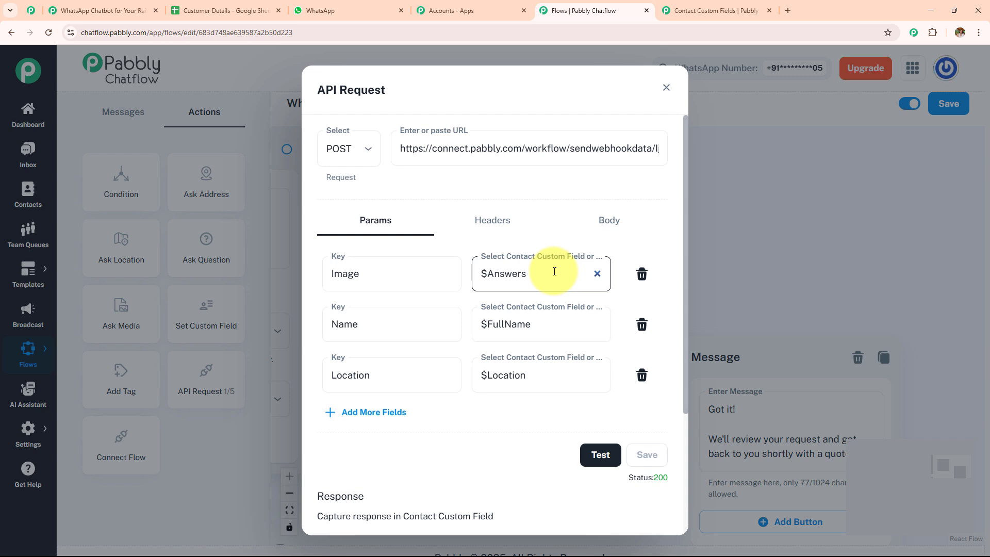
pyautogui.click(551, 272)
pyautogui.click(546, 227)
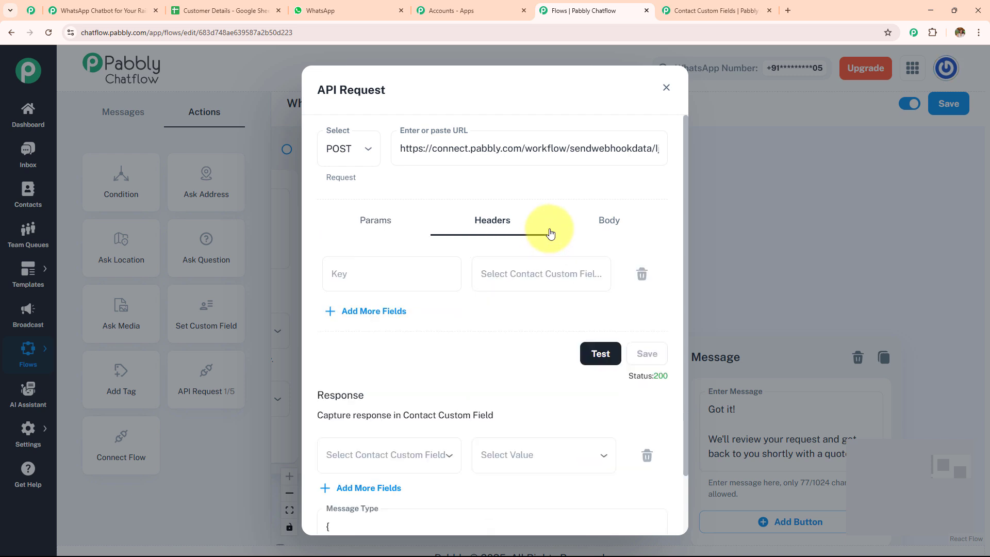
pyautogui.click(584, 466)
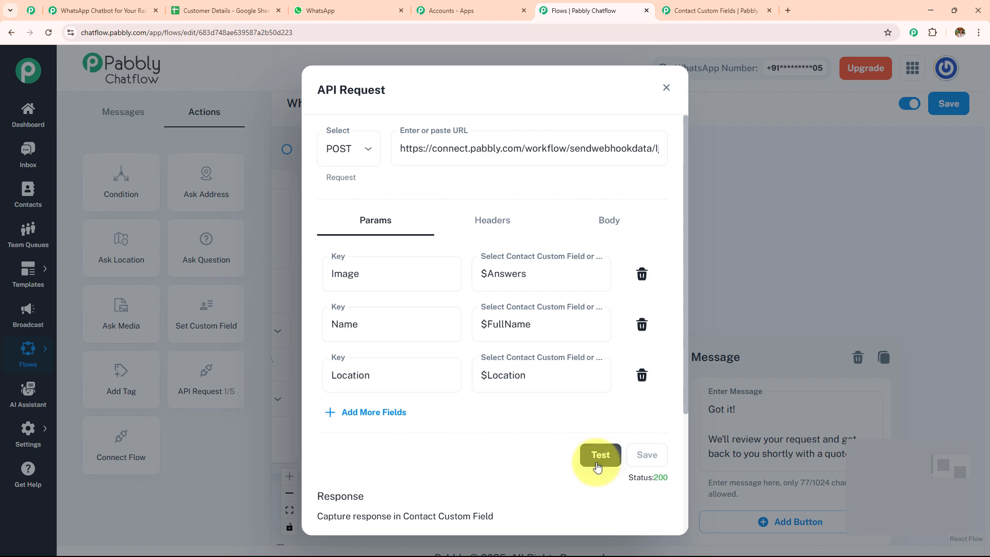
pyautogui.click(146, 11)
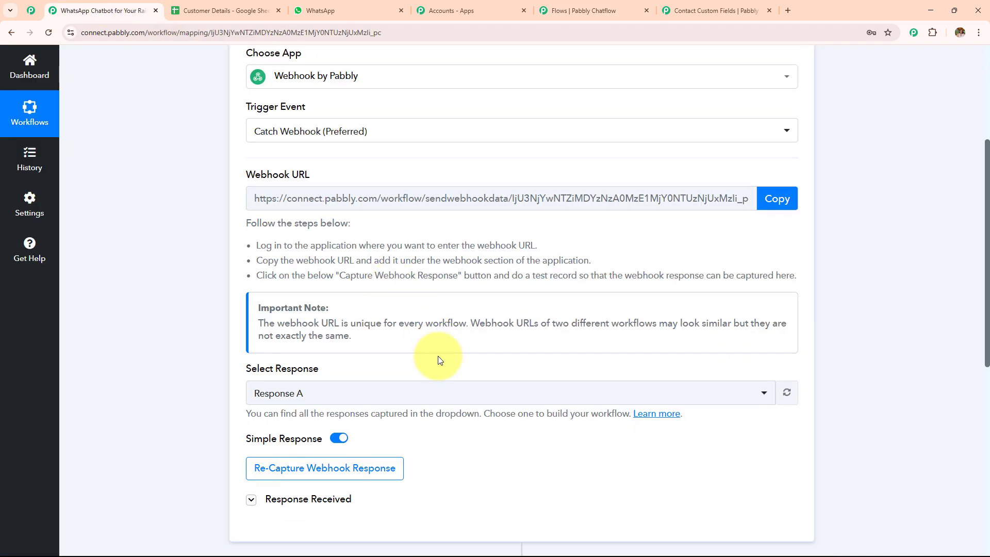
# Step: Expand the webhook's received response to confirm Name, Location and Image arrived
pyautogui.scroll(-4, 402, 335)
pyautogui.click(335, 307)
pyautogui.scroll(-2, 565, 268)
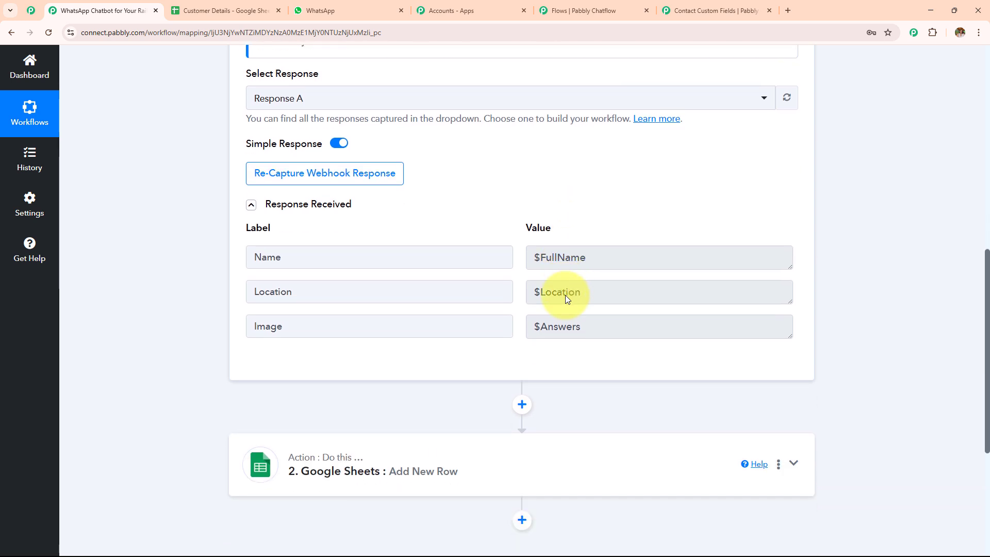
pyautogui.click(634, 5)
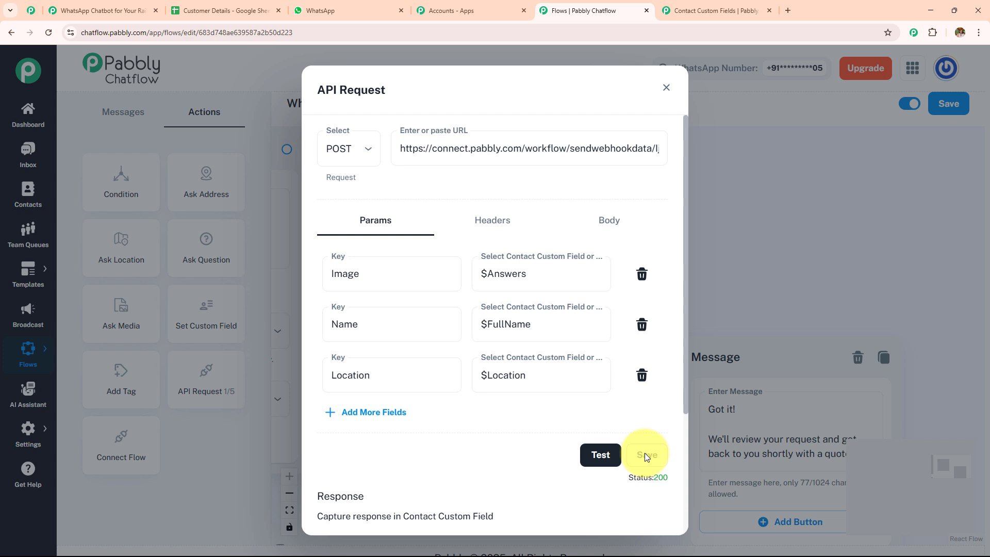
pyautogui.click(98, 11)
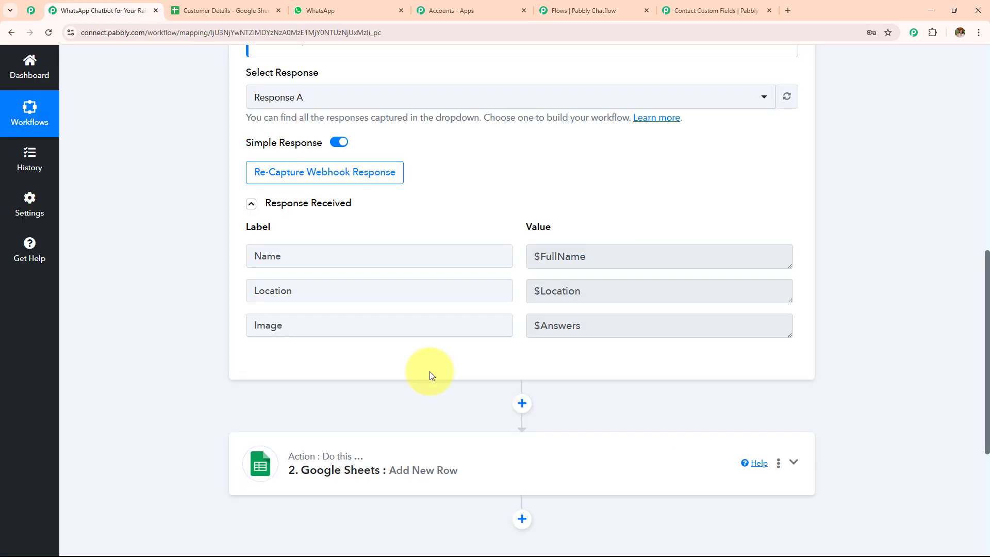
# Step: Open the Google Sheets Add New Row step and check the Image column's webhook field mapping
pyautogui.scroll(-2, 511, 346)
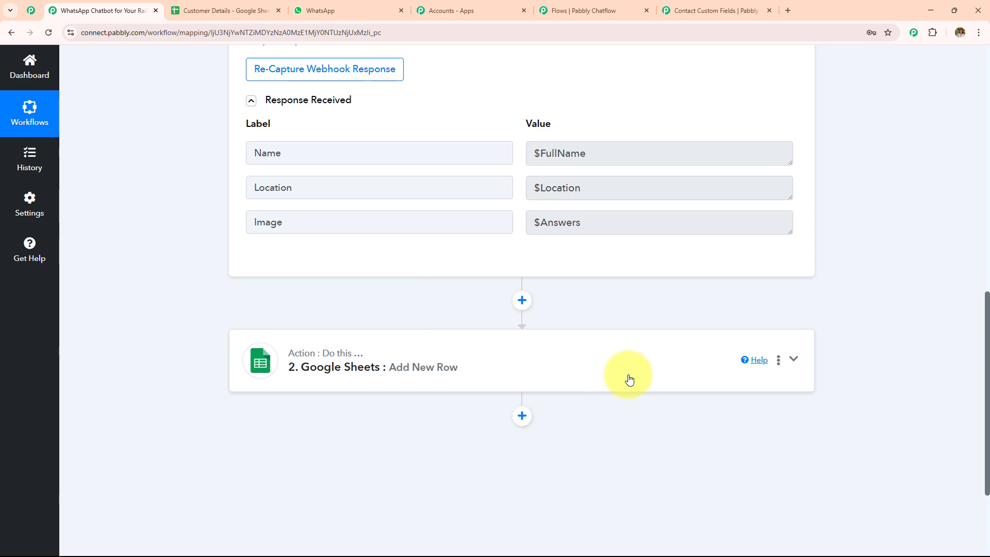
pyautogui.click(627, 378)
pyautogui.scroll(-9, 629, 380)
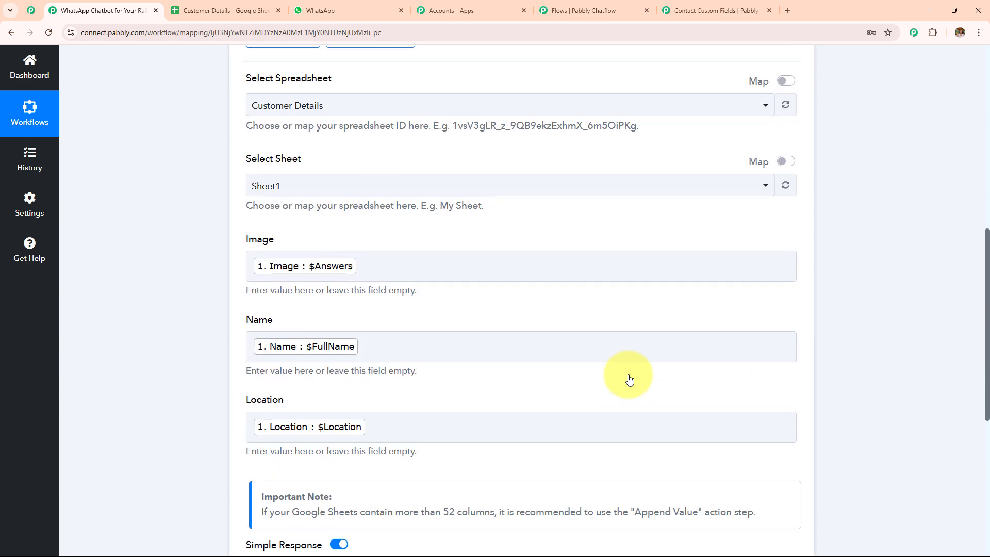
pyautogui.scroll(5, 629, 380)
pyautogui.scroll(-3, 629, 380)
pyautogui.scroll(-2, 415, 170)
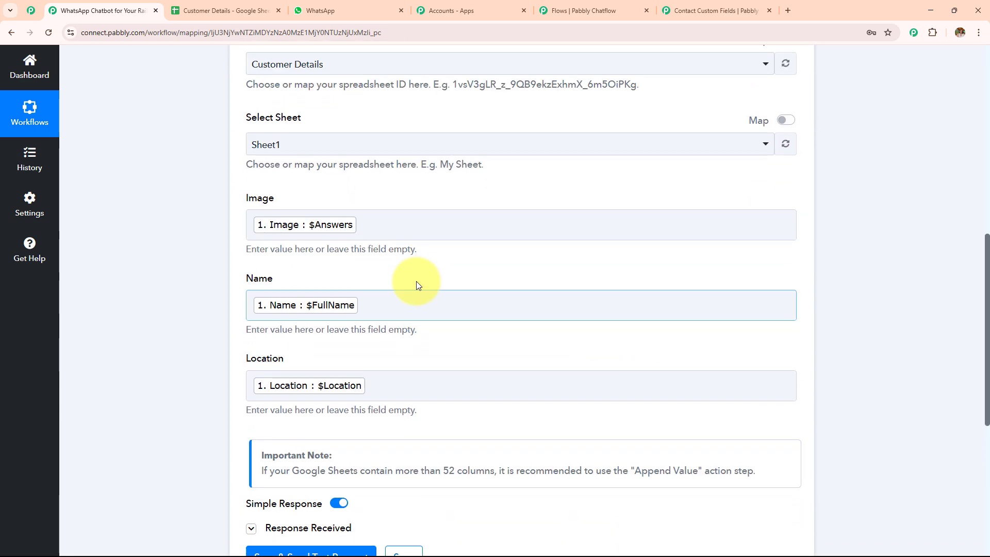
pyautogui.click(402, 221)
pyautogui.click(416, 317)
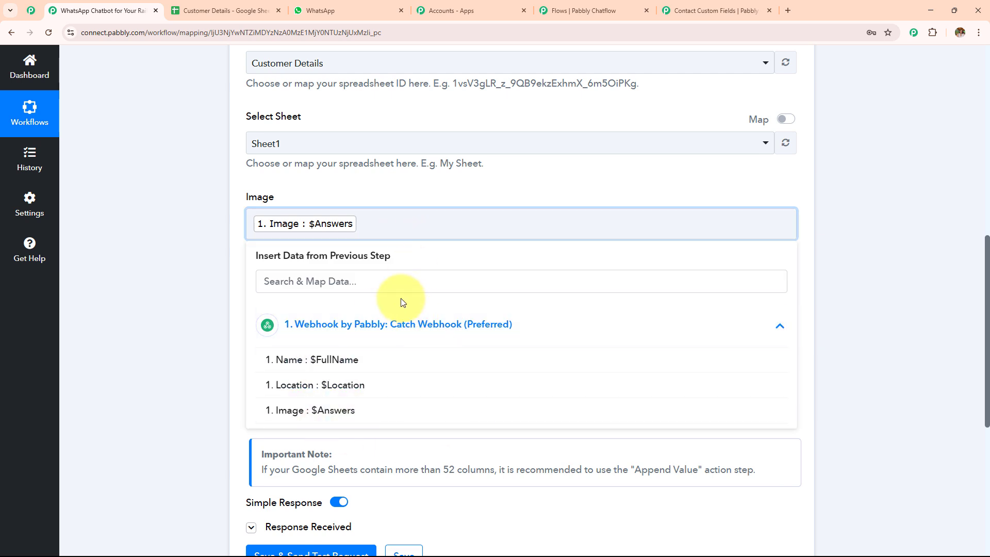
pyautogui.click(206, 265)
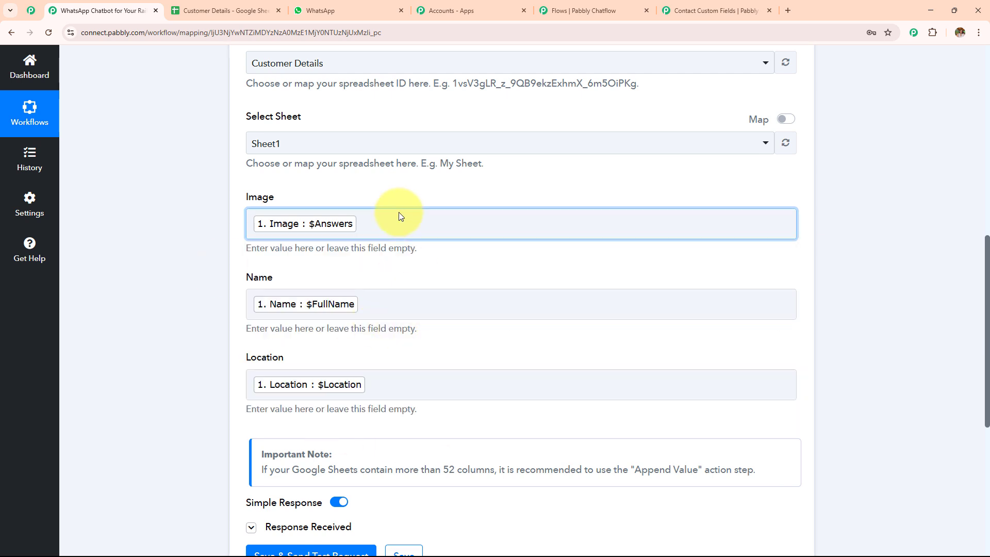
pyautogui.click(582, 10)
# Step: Close the API Request settings and pan the flow to the installation booking nodes
pyautogui.click(666, 93)
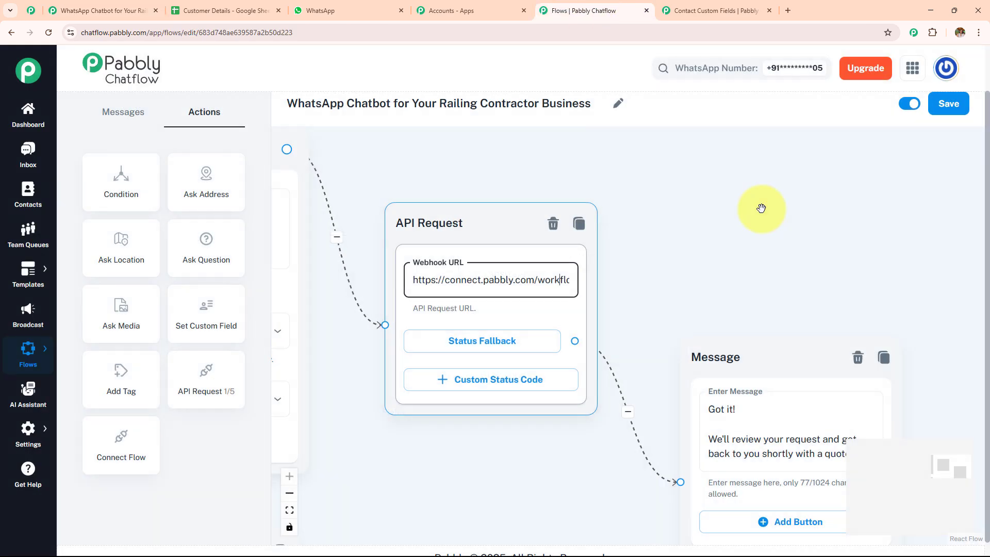
pyautogui.moveTo(760, 210); pyautogui.dragTo(581, 177)
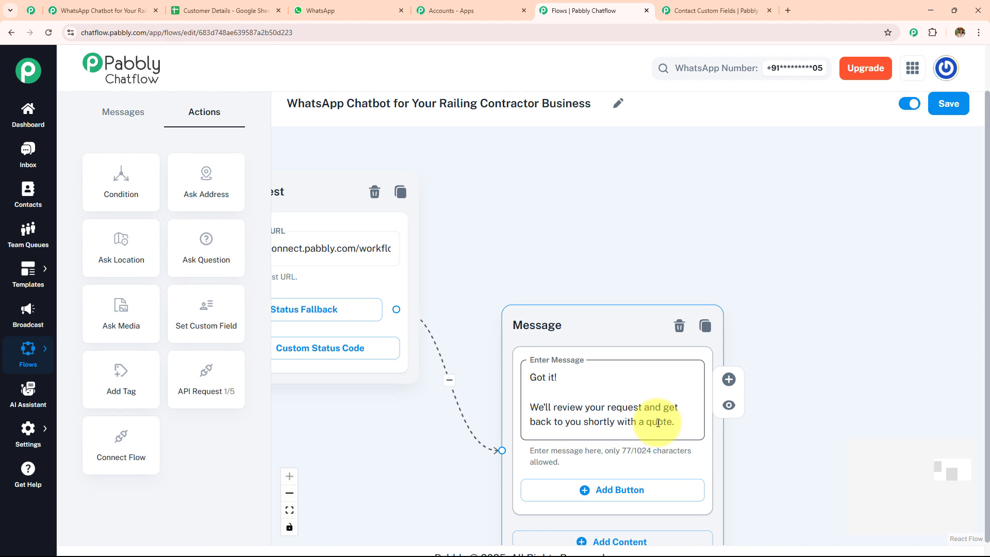
pyautogui.scroll(-5, 588, 230)
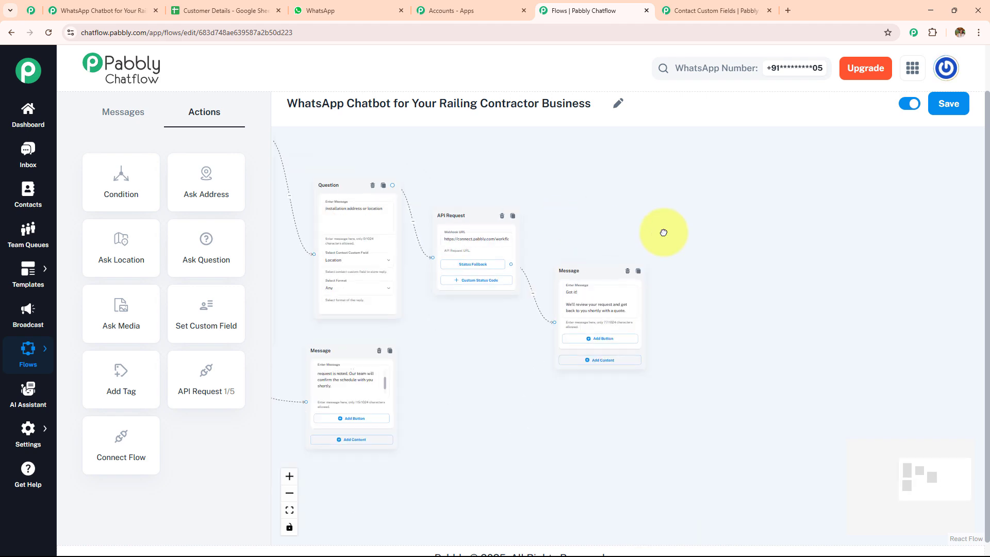
pyautogui.moveTo(661, 230); pyautogui.dragTo(812, 239)
pyautogui.scroll(5, 506, 369)
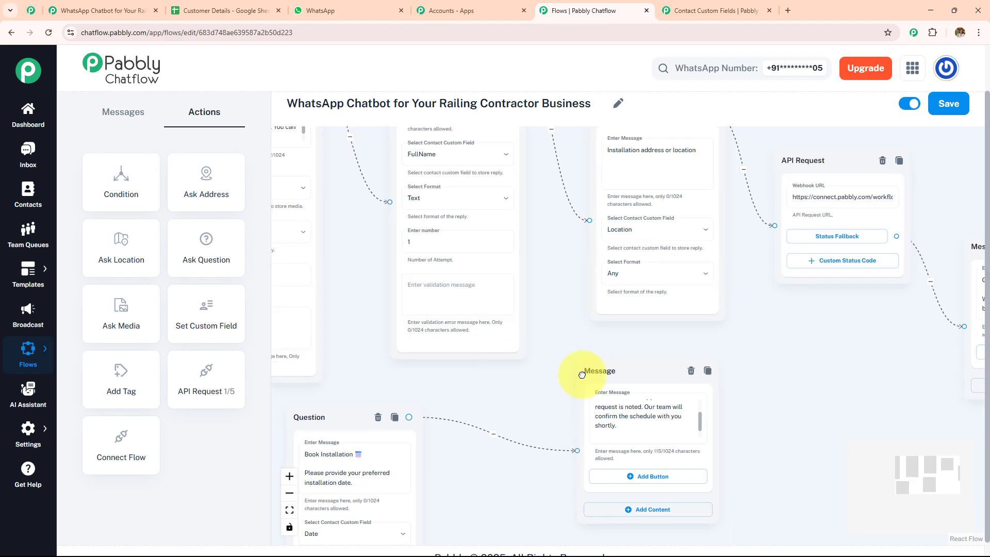
pyautogui.scroll(5, 724, 375)
pyautogui.moveTo(550, 372); pyautogui.dragTo(622, 192)
# Step: Check the new row in the Customer Details sheet, then collapse the Google Sheets step in Pabbly Connect
pyautogui.click(260, 7)
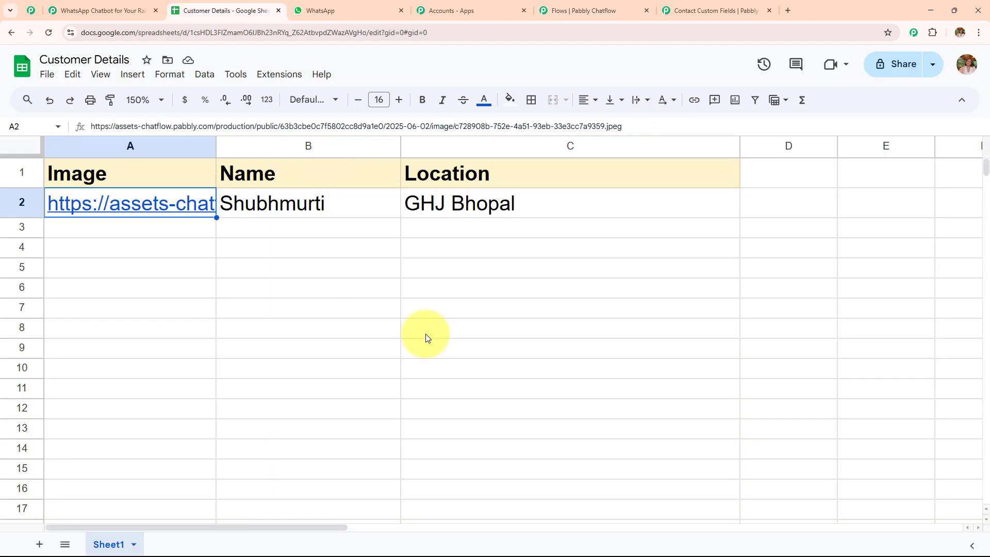
pyautogui.click(101, 10)
pyautogui.scroll(10, 309, 289)
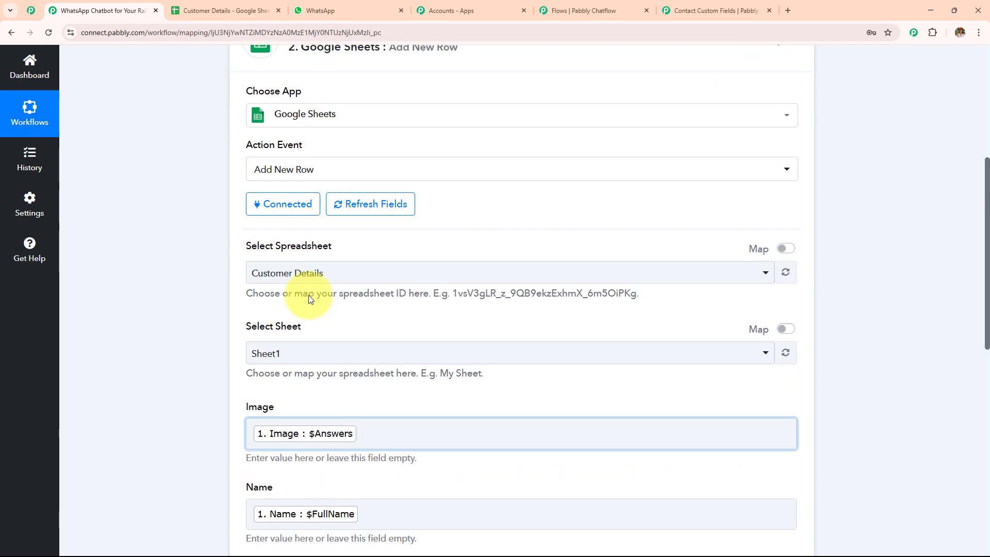
pyautogui.click(357, 354)
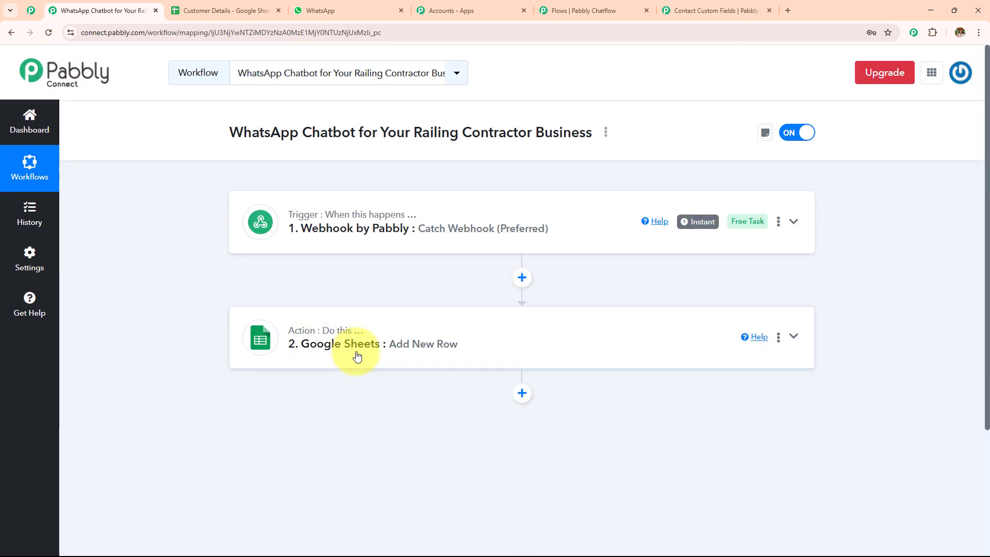
pyautogui.click(574, 12)
pyautogui.scroll(-3, 539, 252)
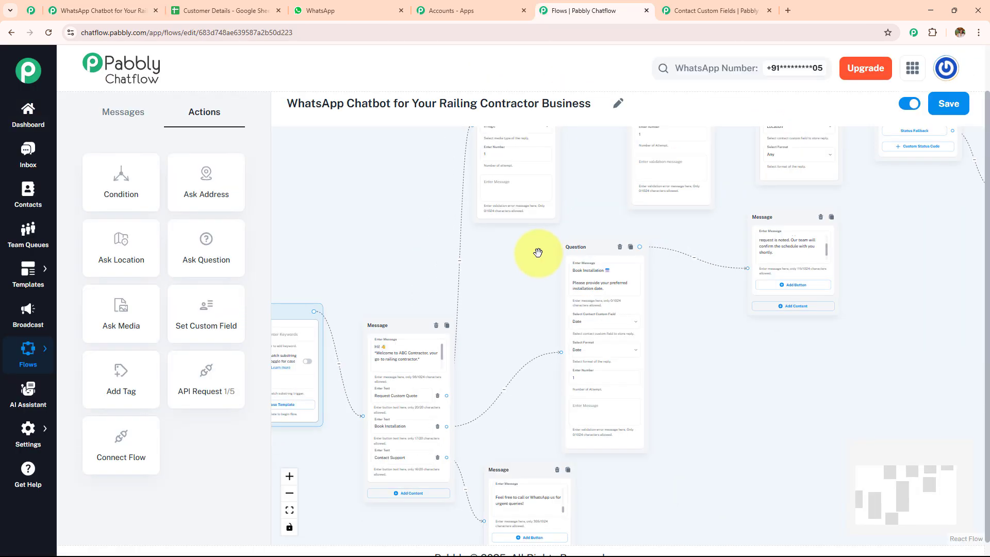
# Step: Pan across the flow from the welcome message to the booking, FullName and API Request nodes
pyautogui.moveTo(535, 254); pyautogui.dragTo(417, 332)
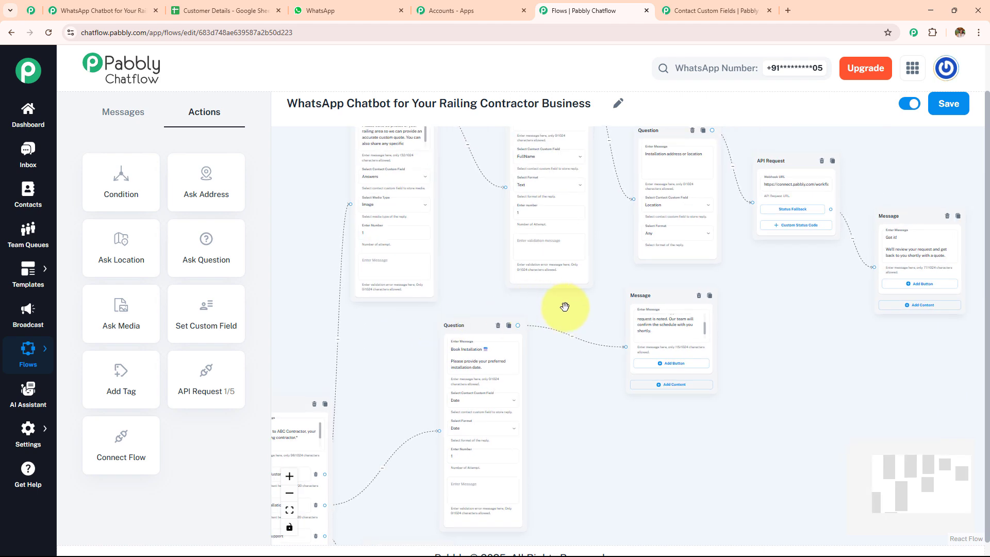
pyautogui.moveTo(564, 307); pyautogui.dragTo(469, 350)
pyautogui.scroll(3, 468, 349)
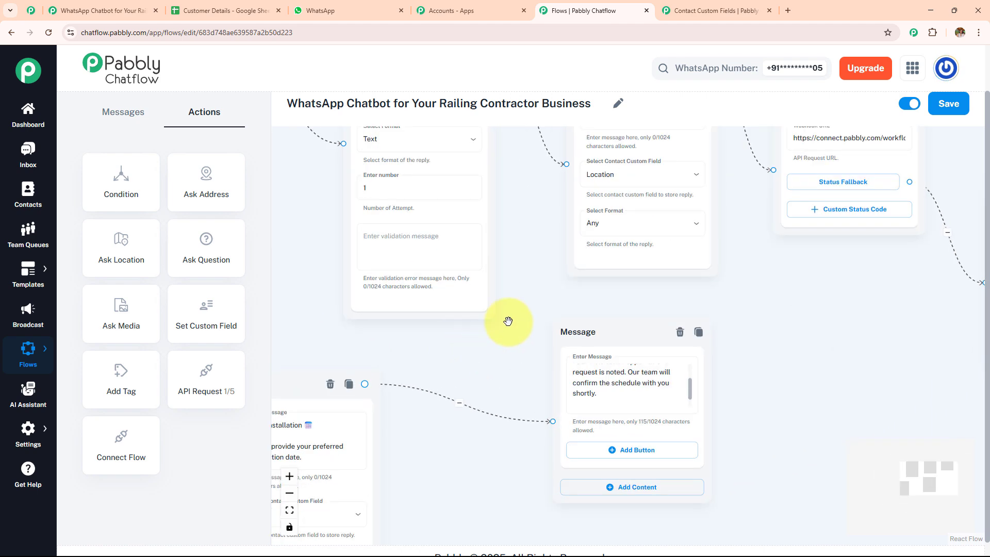
pyautogui.moveTo(537, 236); pyautogui.dragTo(442, 279)
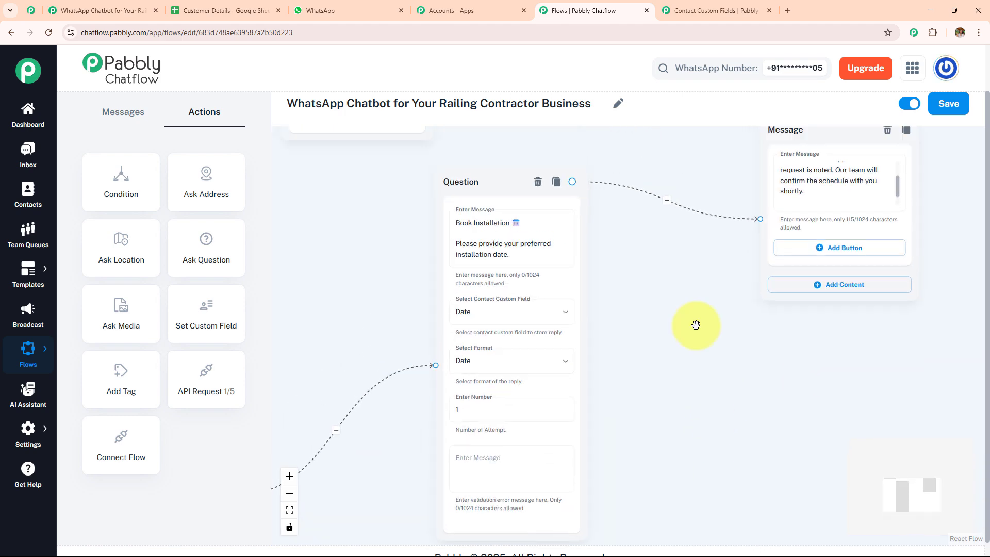
pyautogui.moveTo(680, 267); pyautogui.dragTo(658, 517)
pyautogui.moveTo(725, 340); pyautogui.dragTo(559, 444)
# Step: Scroll through the Railing Contractor WhatsApp chat to the 20/06/2025 booking confirmation
pyautogui.click(356, 6)
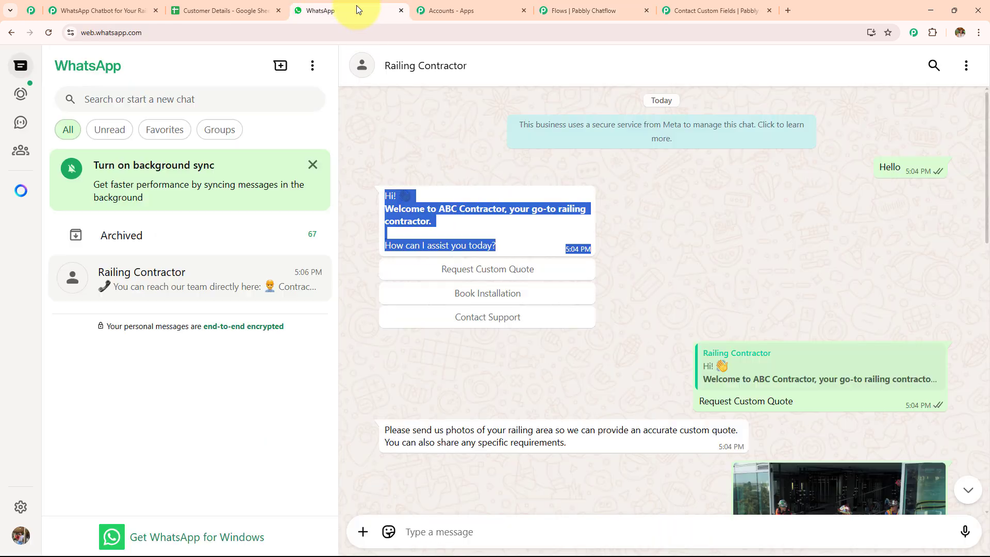
pyautogui.scroll(-5, 464, 325)
pyautogui.scroll(-8, 465, 326)
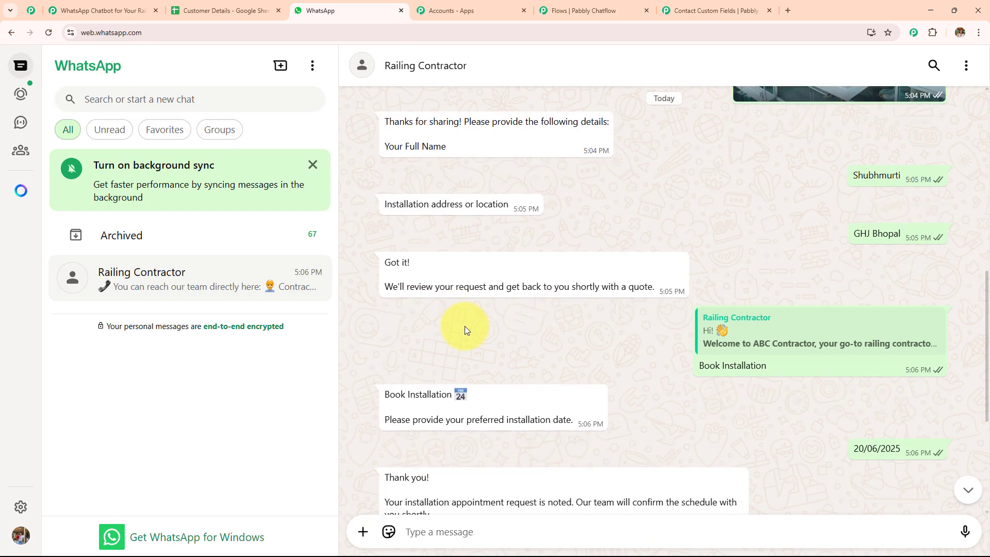